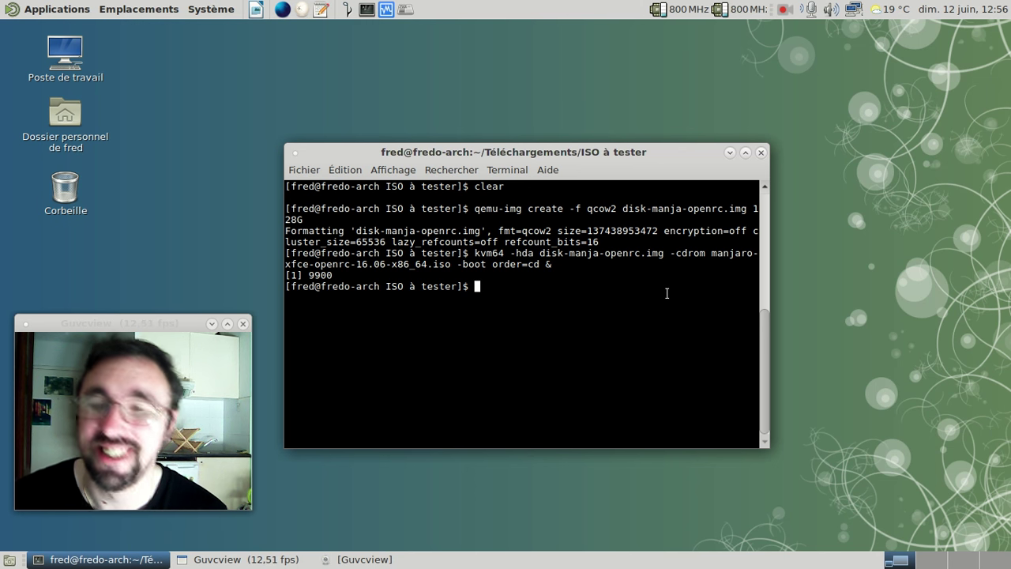
Recall the previous kvm64 command that launches the Manjaro ISO with disk-manja-openrc.img
key(Up)
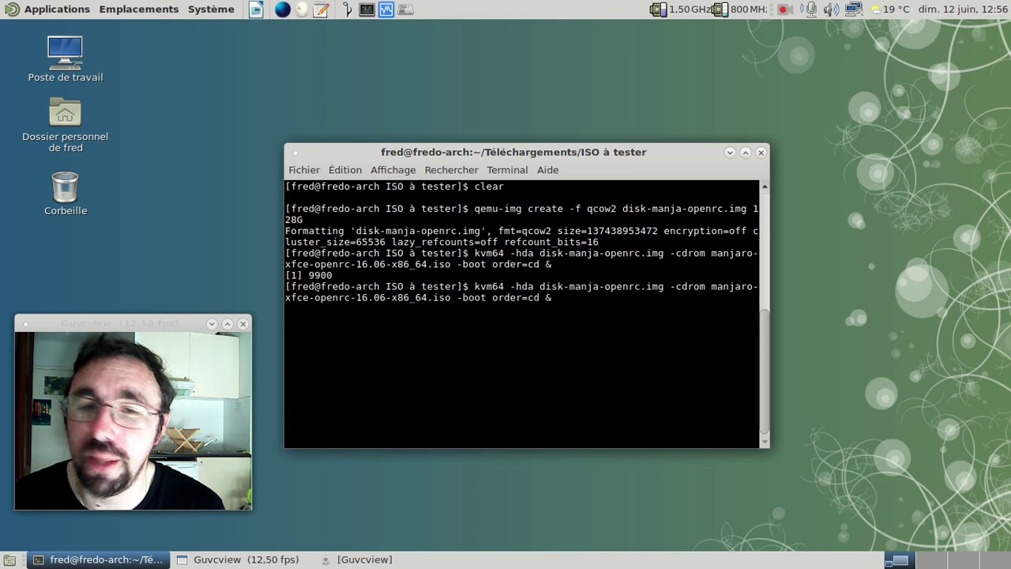
Relaunch the Manjaro VM through GRUB and move the QEMU window higher and slightly left
key(Return)
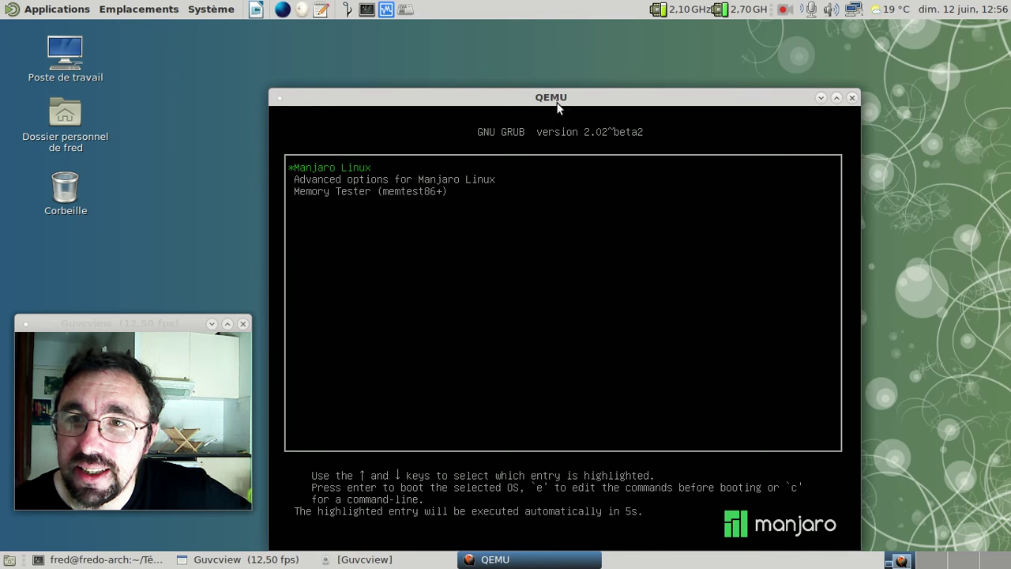
drag(552, 95, 540, 33)
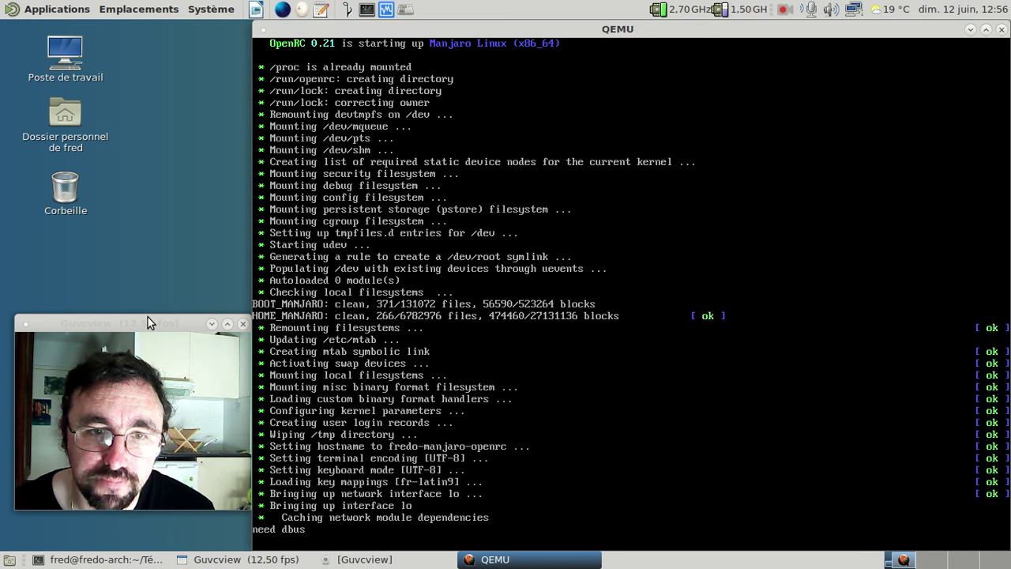
drag(148, 317, 138, 316)
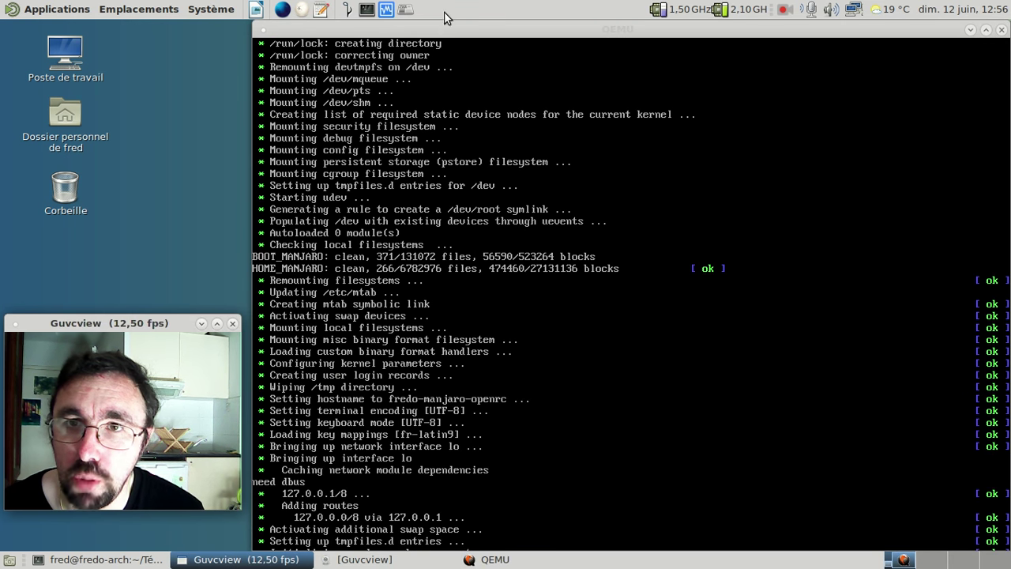
drag(456, 29, 445, 28)
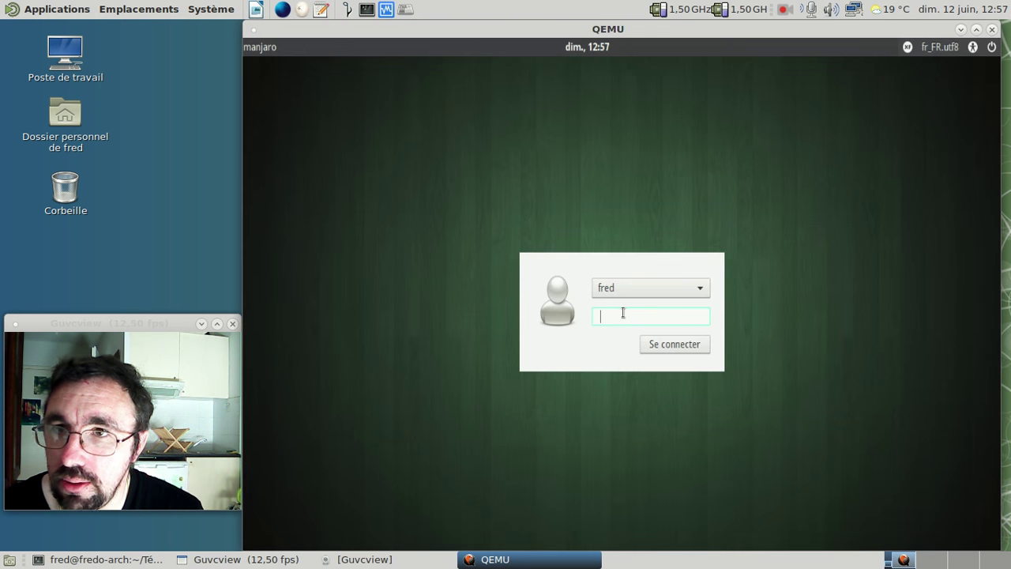
Enter the account password on the Manjaro login screen and log in
click(622, 313)
text(********)
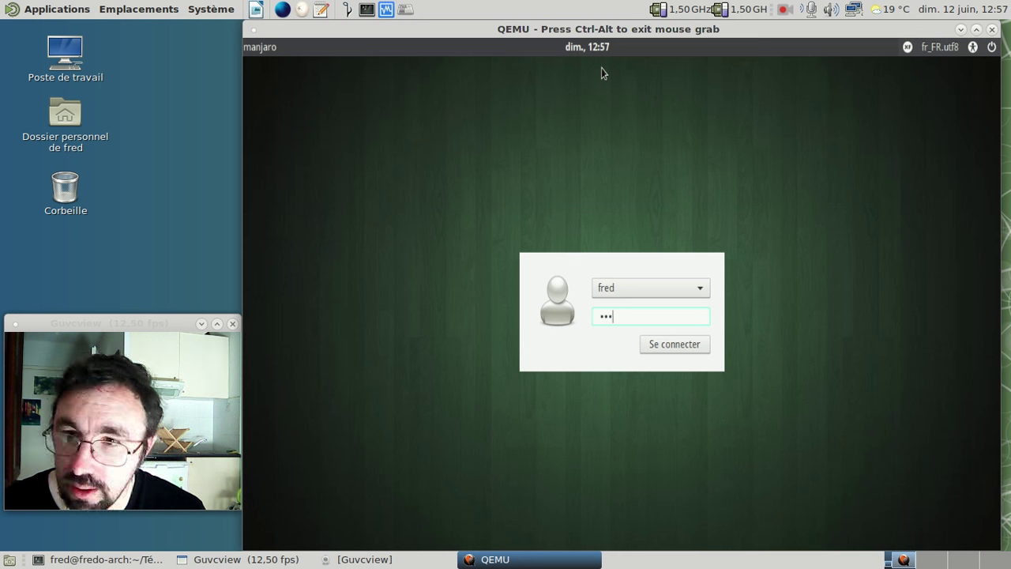
key(Return)
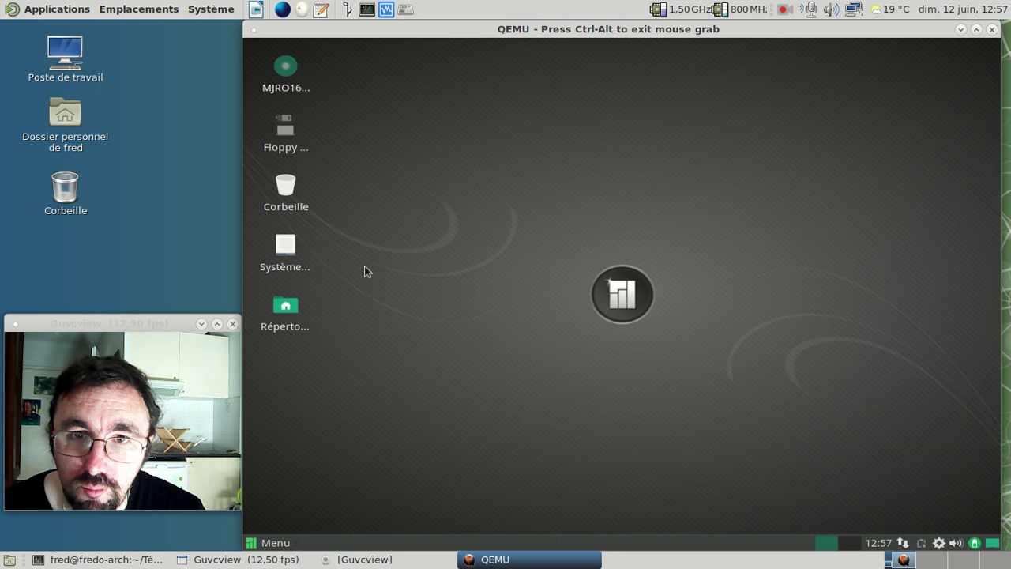
double_click(284, 305)
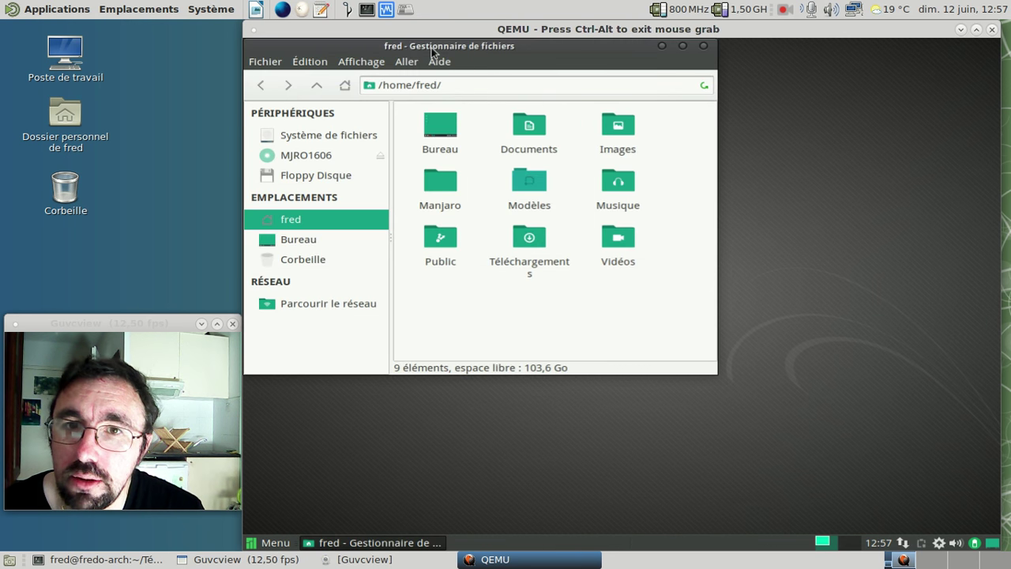
drag(432, 52, 514, 79)
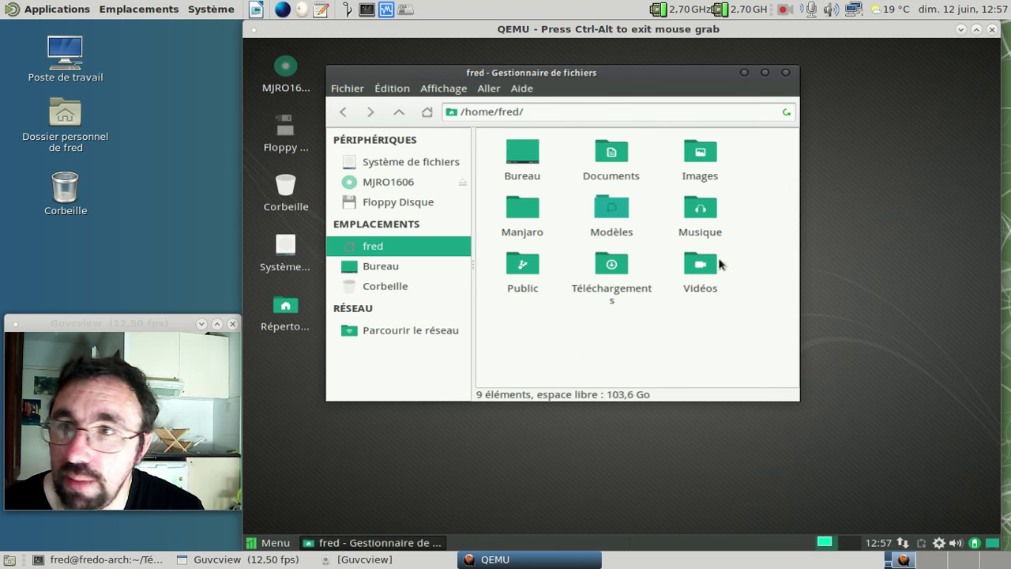
click(785, 73)
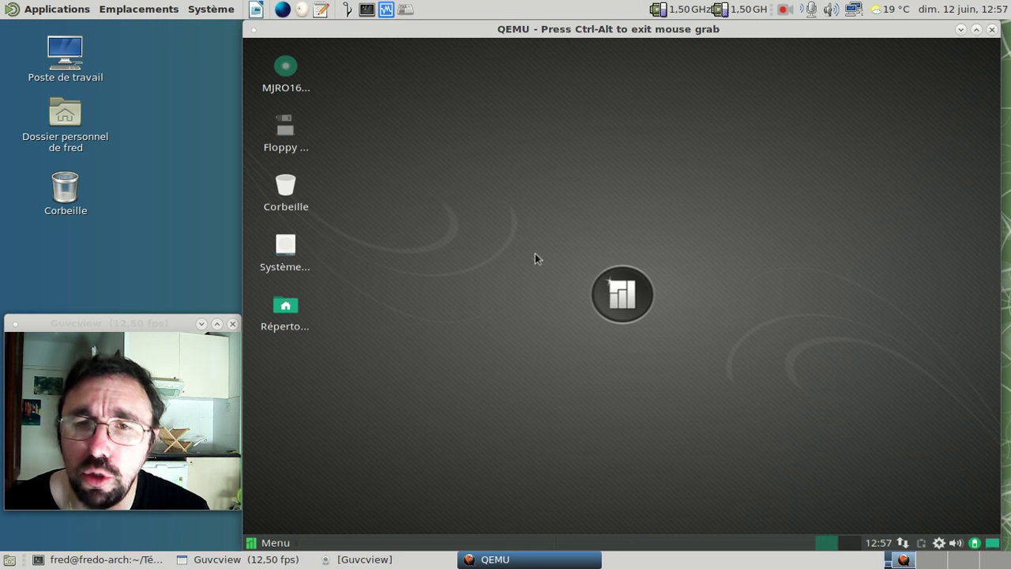
Browse the Bureautique through Système categories, then launch Ajouter/supprimer des logiciels
click(273, 541)
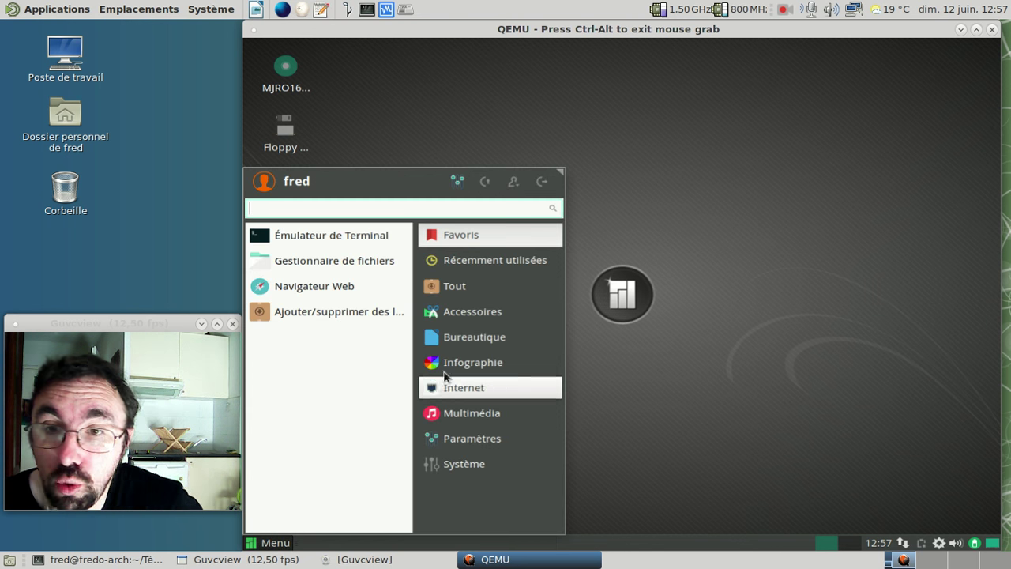
click(450, 340)
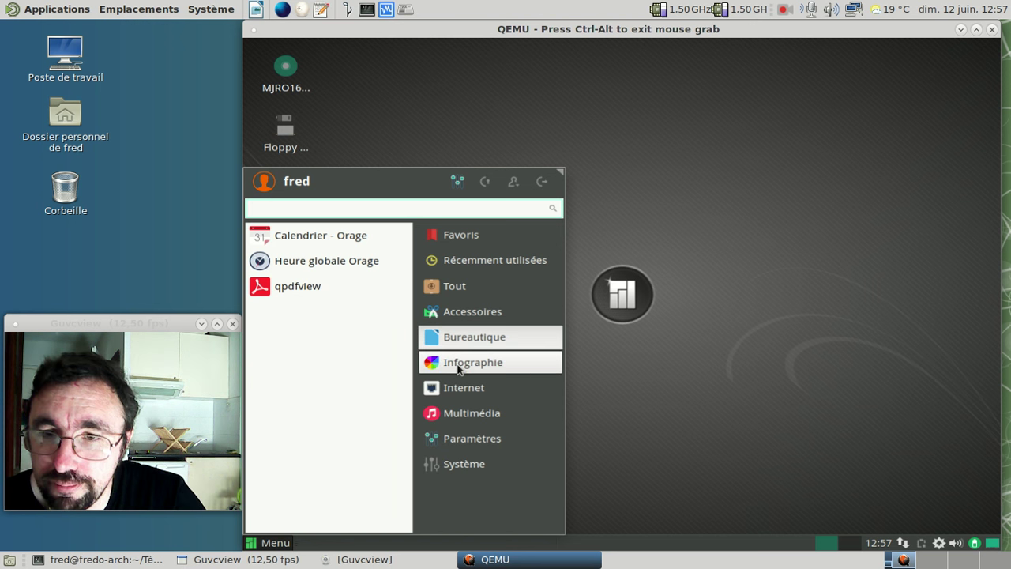
click(458, 363)
click(457, 387)
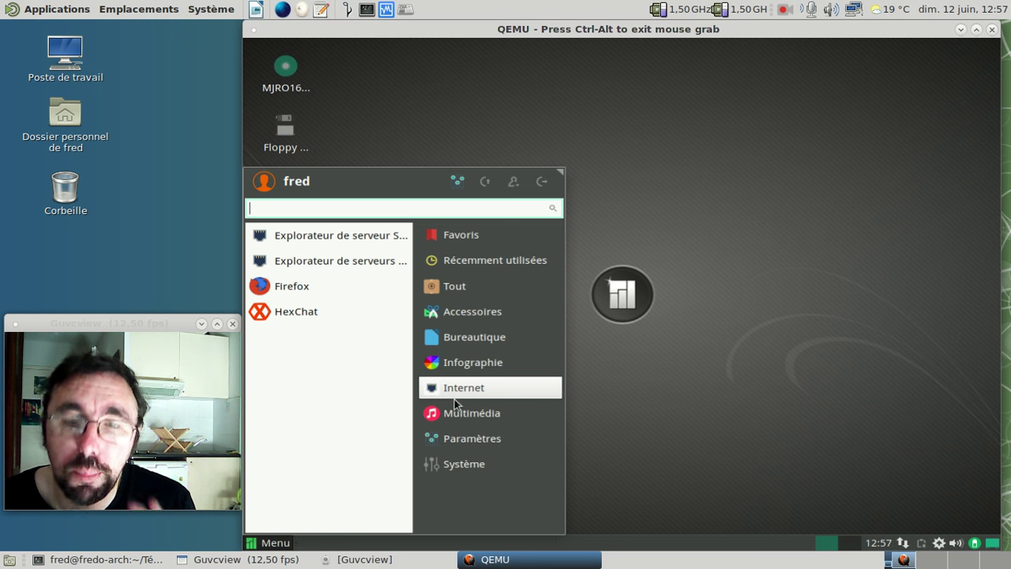
click(452, 406)
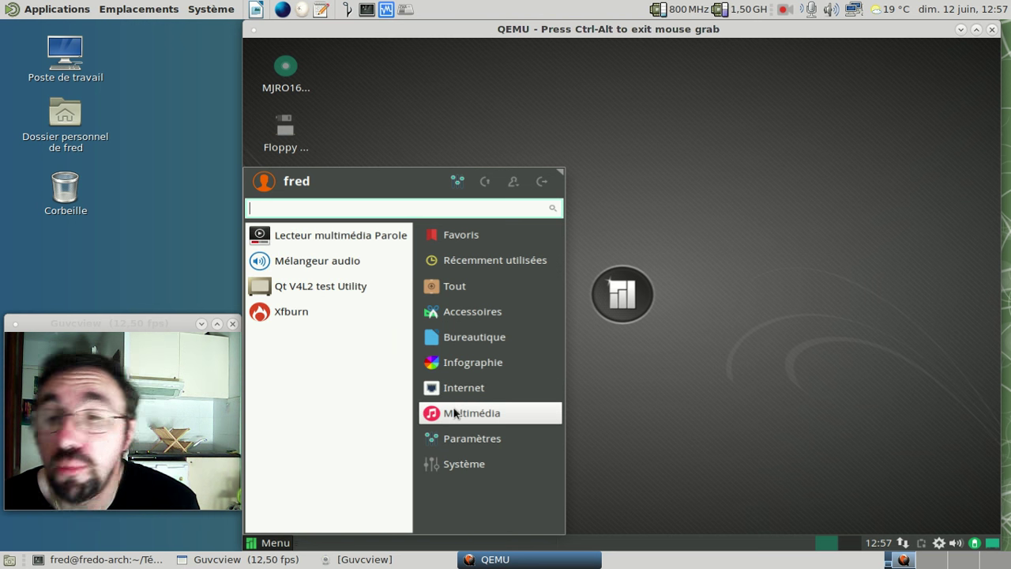
click(452, 438)
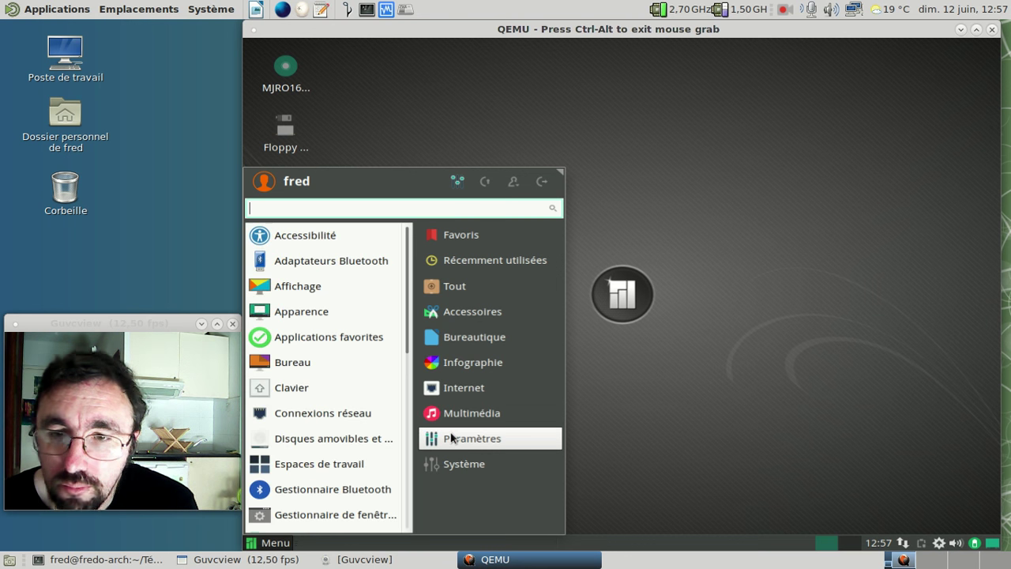
click(451, 464)
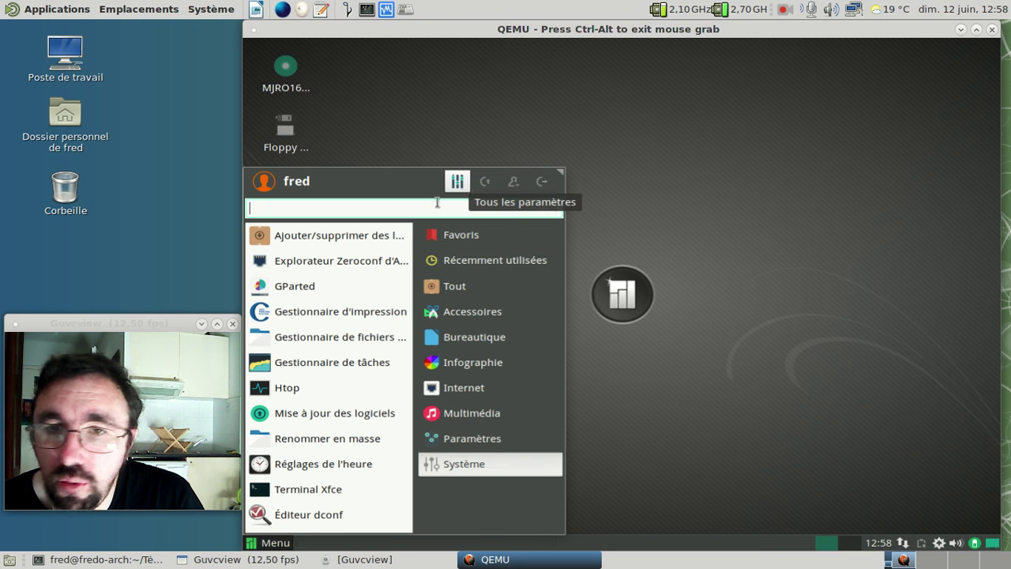
click(360, 235)
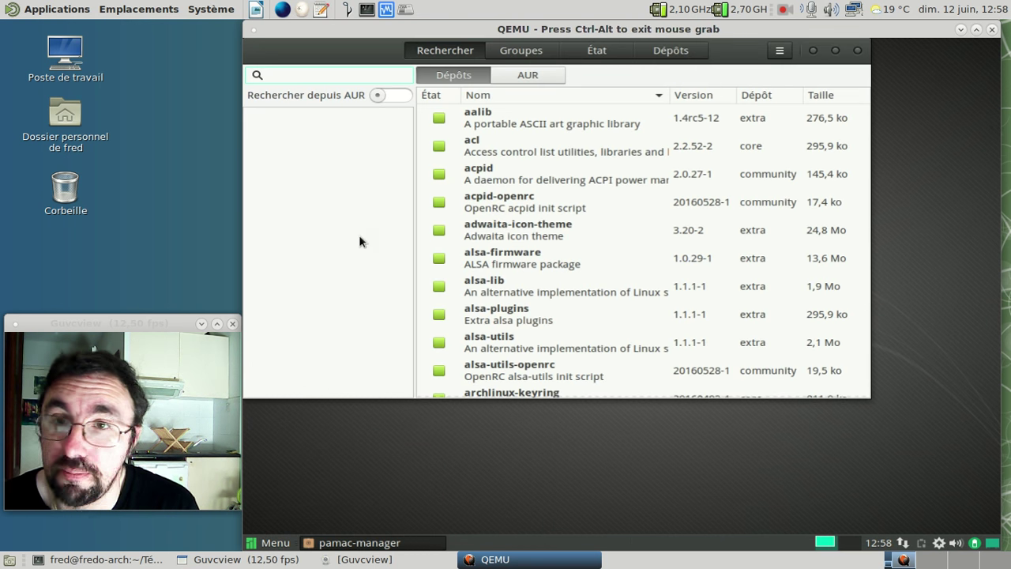
View Pamac's À propos information from the ☰ menu, then close it
click(788, 52)
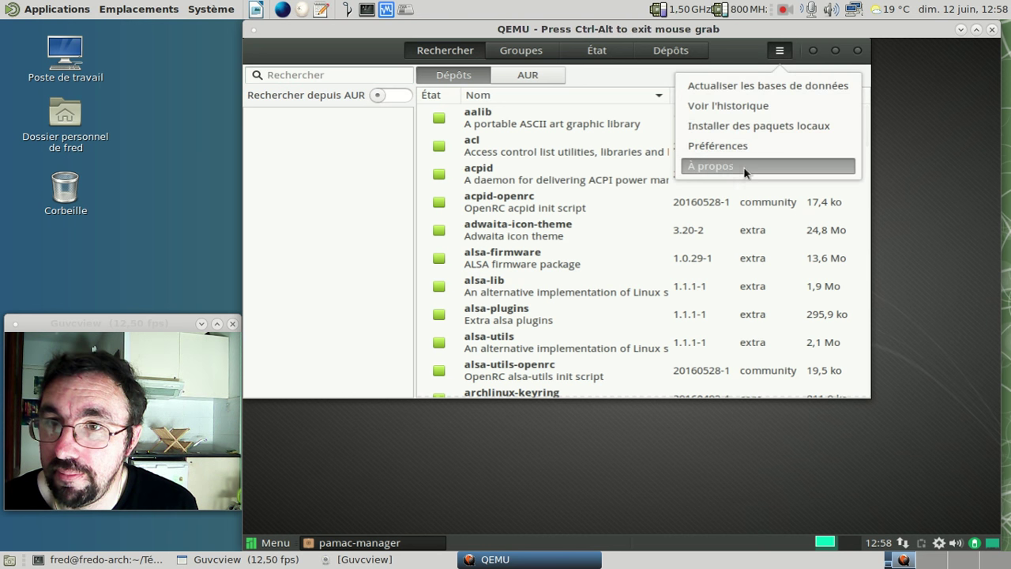
click(745, 168)
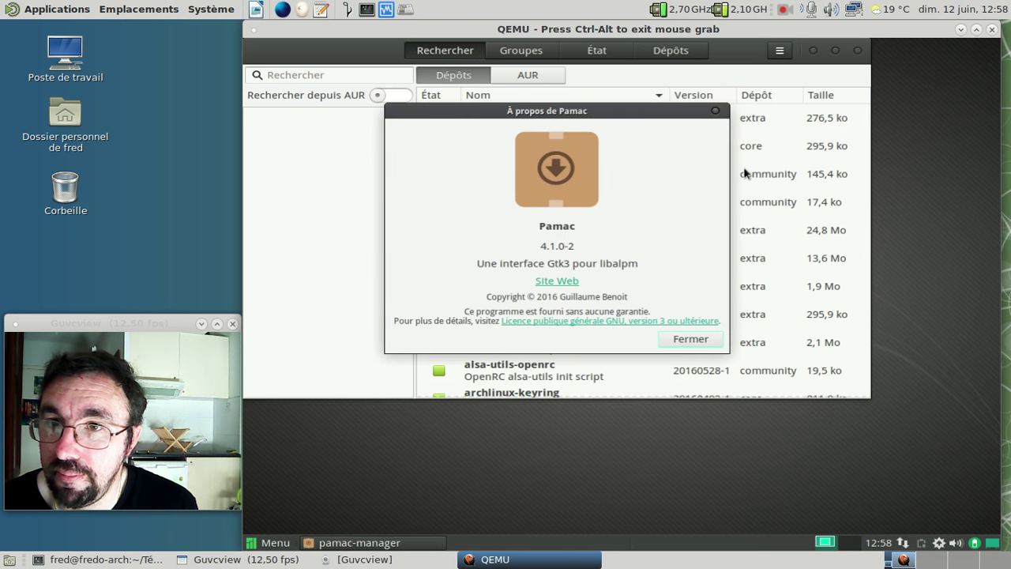
click(715, 110)
Search 'libreoffice', tick libreoffice-fresh-fr for installation, and apply the change
click(331, 74)
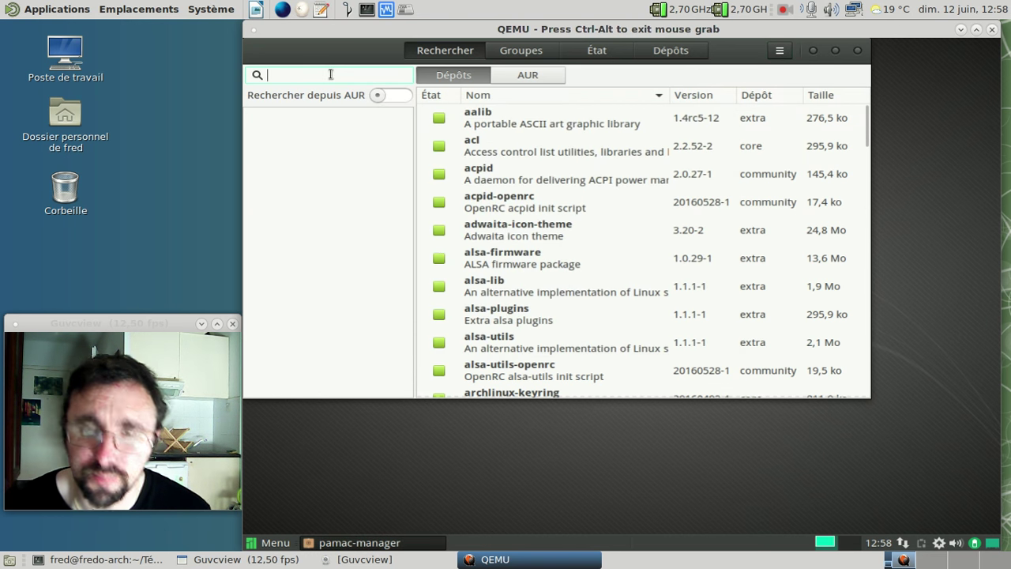
text(libreoffice)
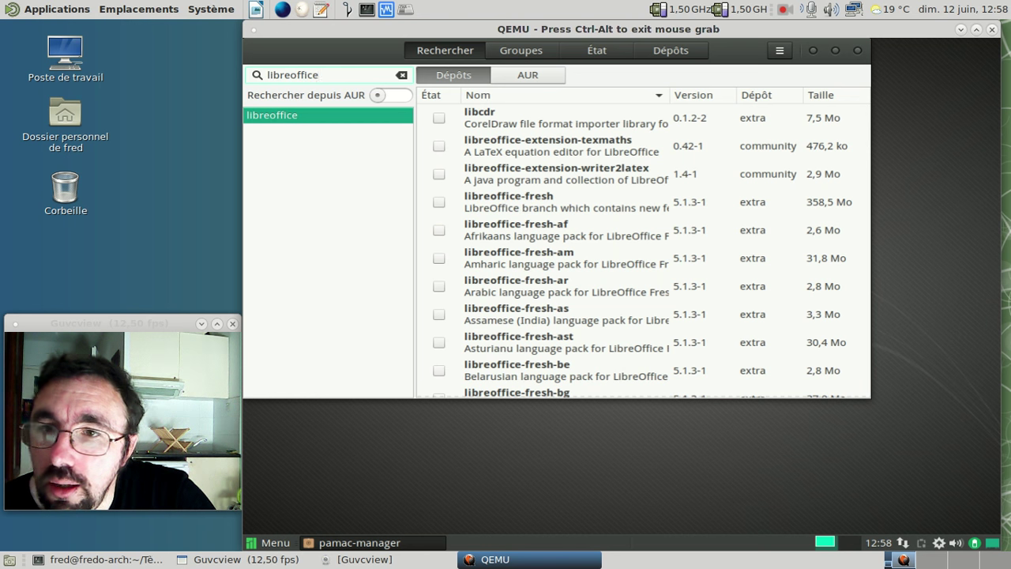
scroll(597, 221, down, 8)
scroll(596, 221, down, 10)
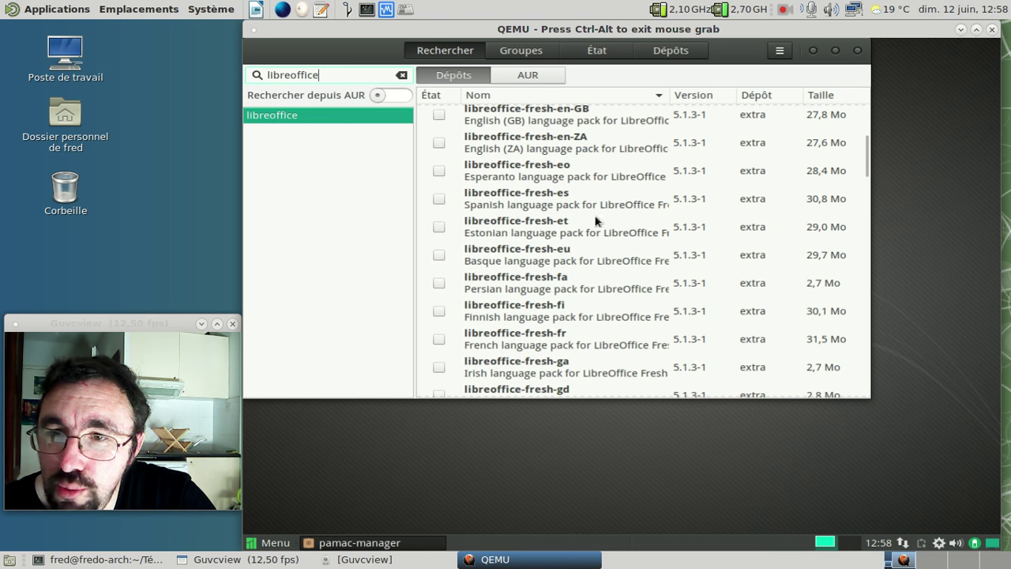
click(440, 338)
right_click(443, 338)
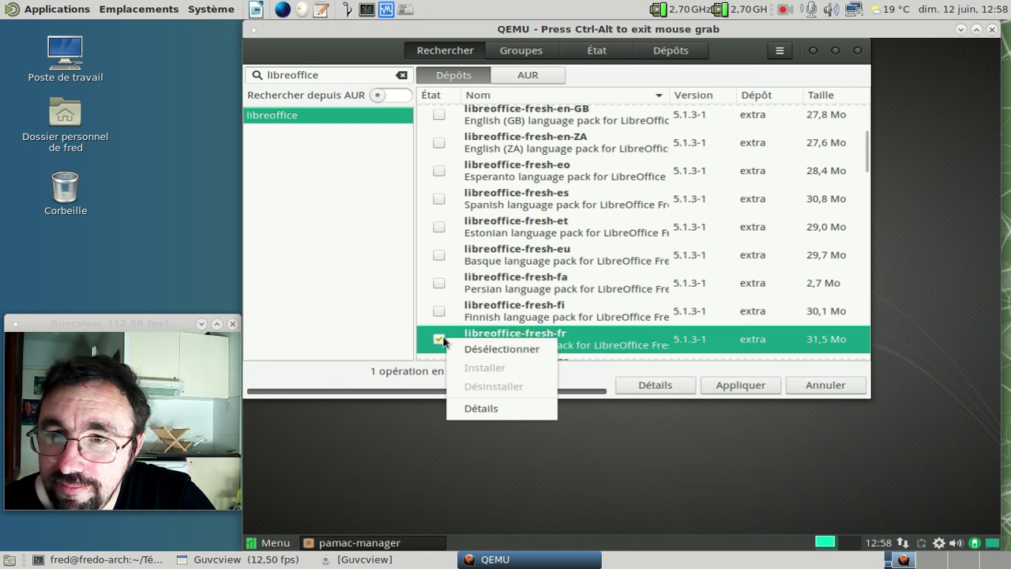
click(731, 386)
click(747, 389)
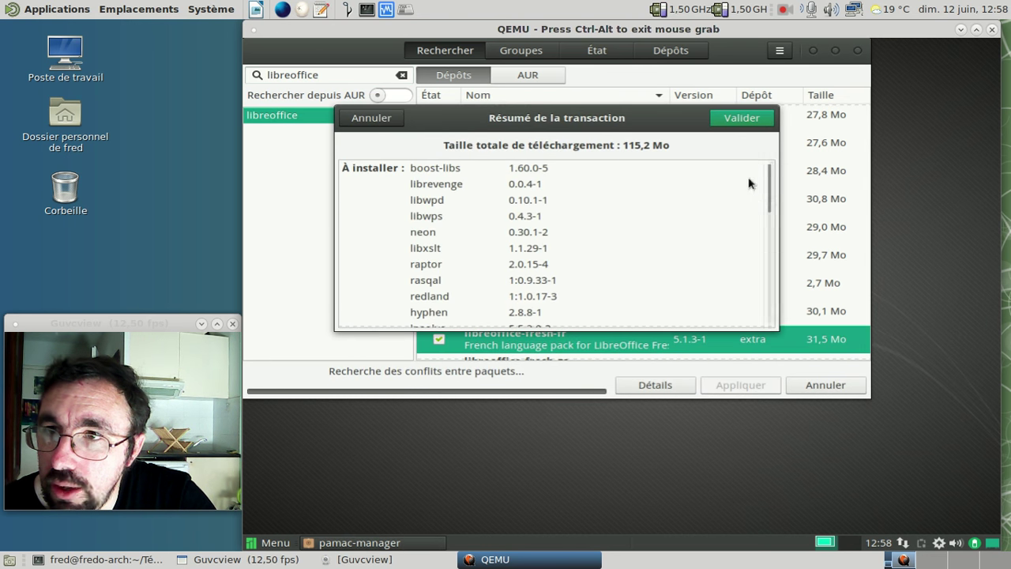
Confirm the 115,2 Mo transaction and authenticate with the administrator password to start downloading
click(746, 120)
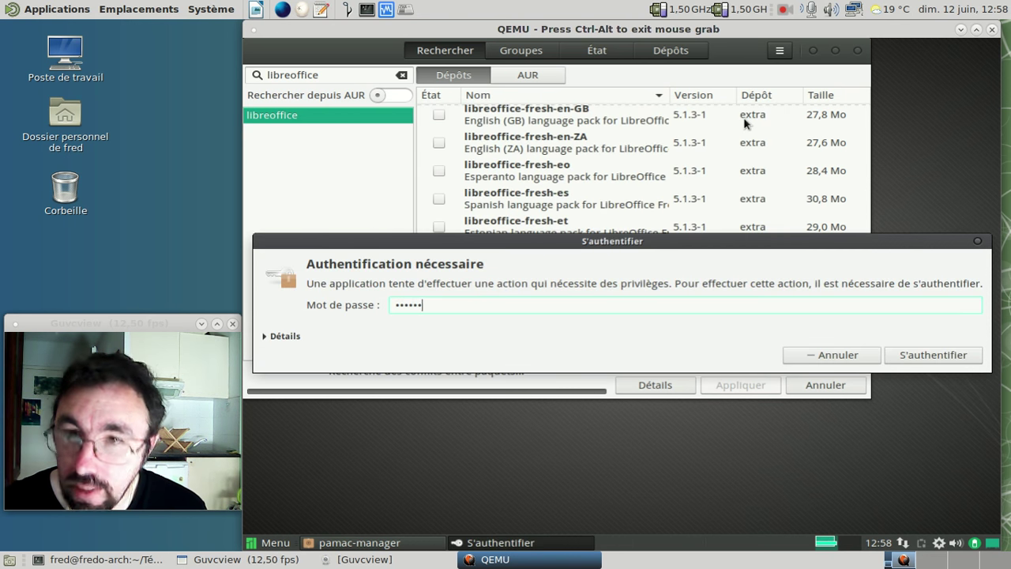
key(Return)
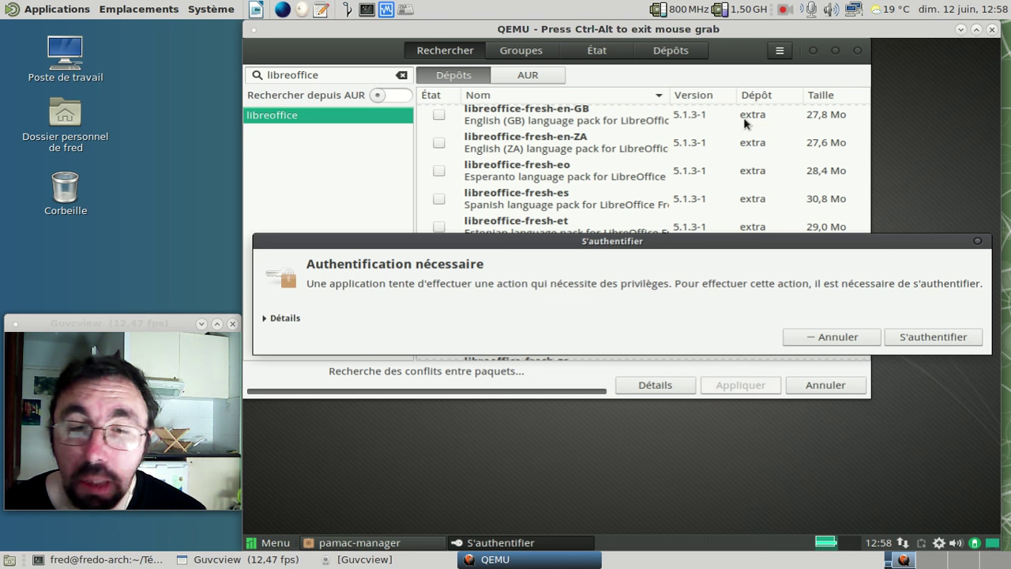
text(••••••)
key(Return)
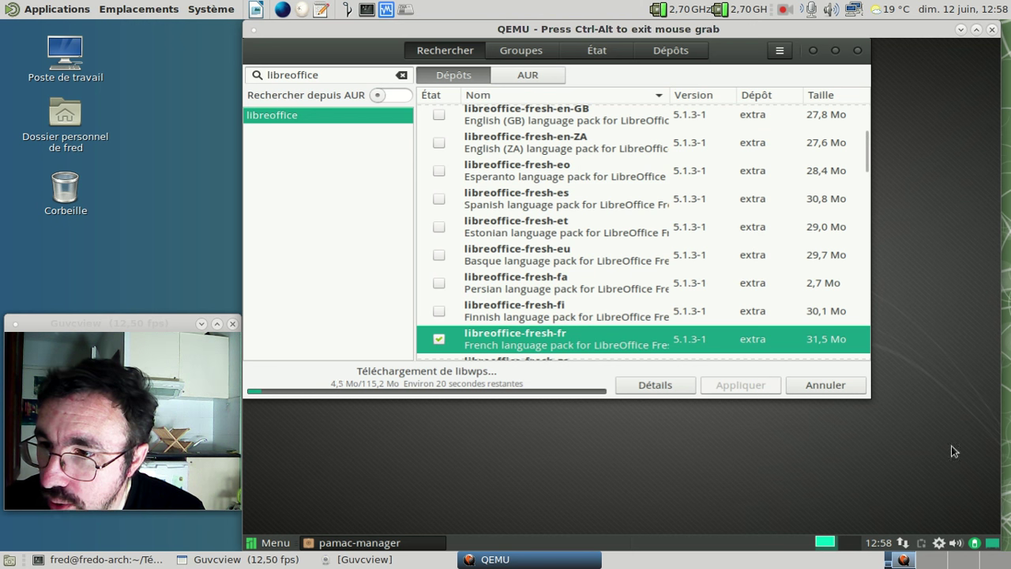
mouse_move(938, 543)
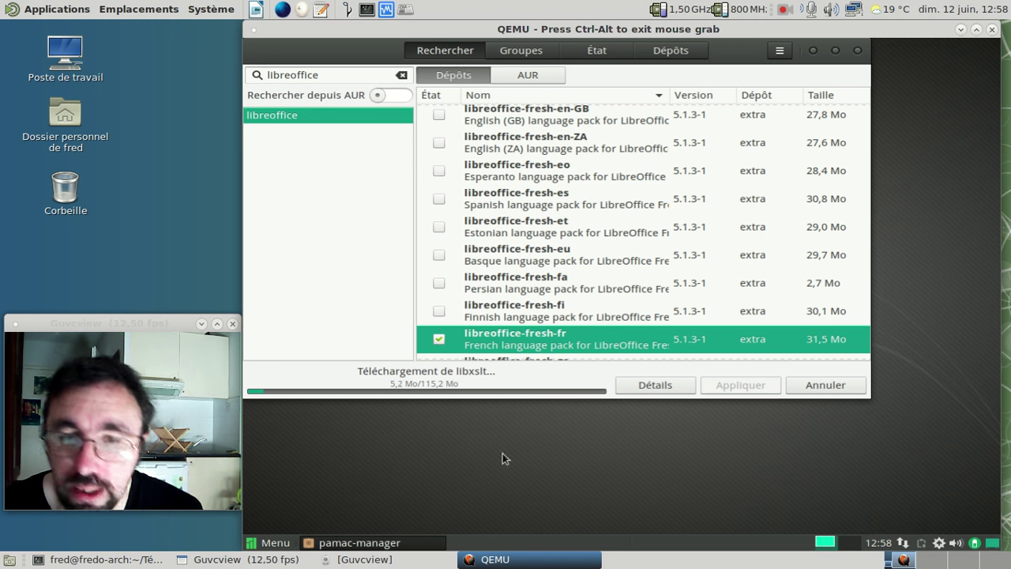
Browse the Accessoires category in Whisker Menu and launch Gestionnaire de tâches
click(286, 543)
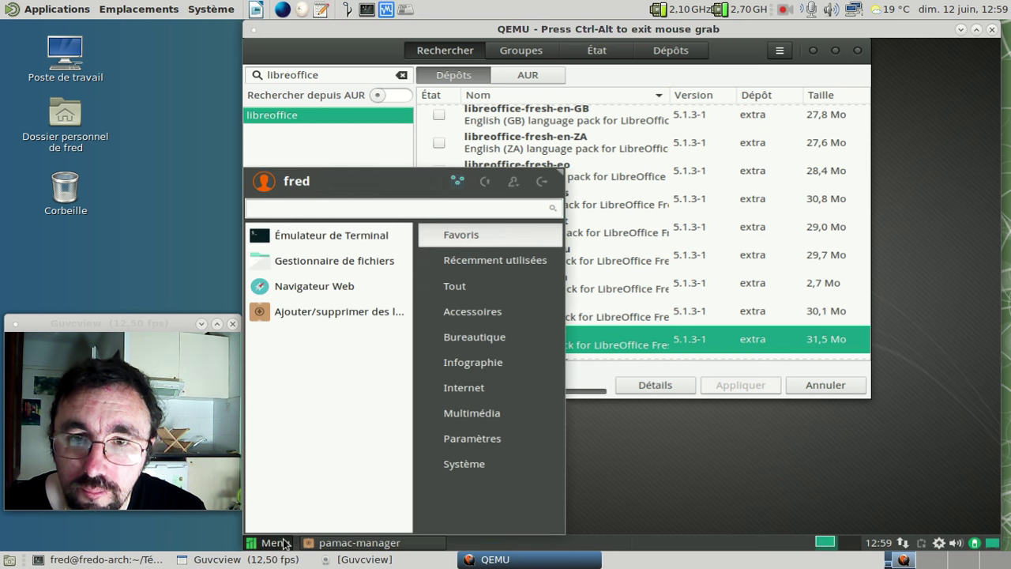
click(448, 316)
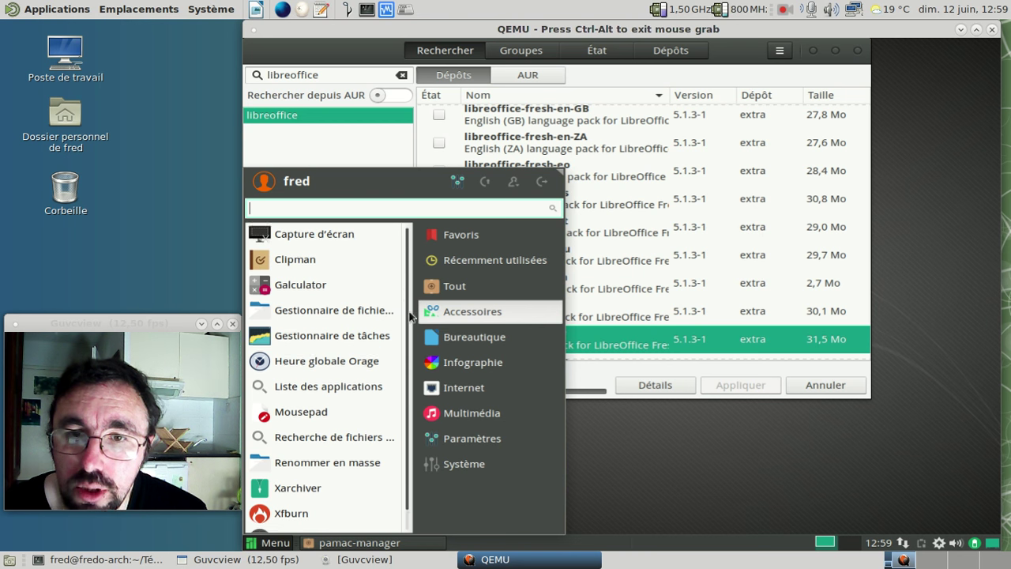
scroll(410, 406, down, 1)
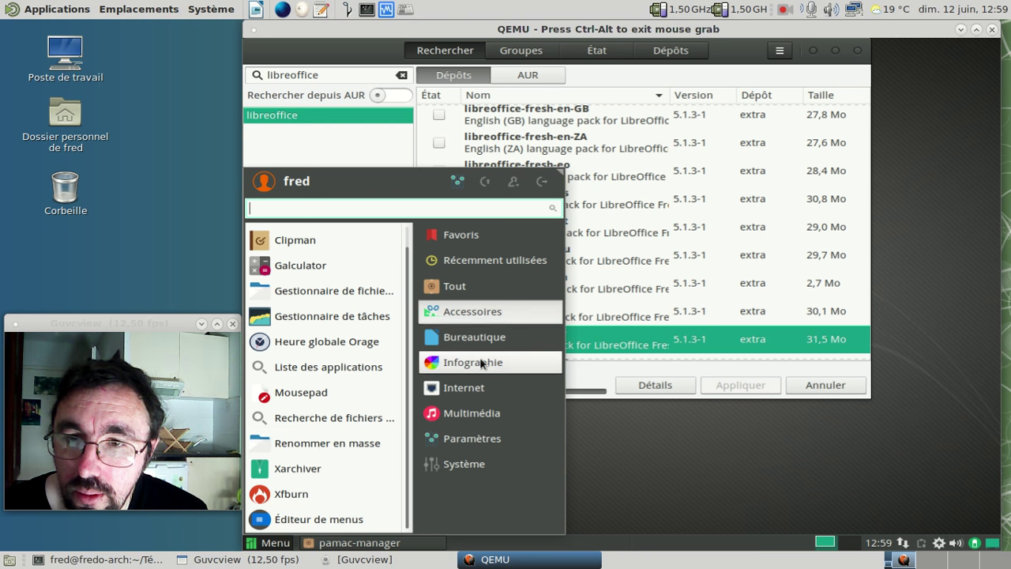
mouse_move(461, 412)
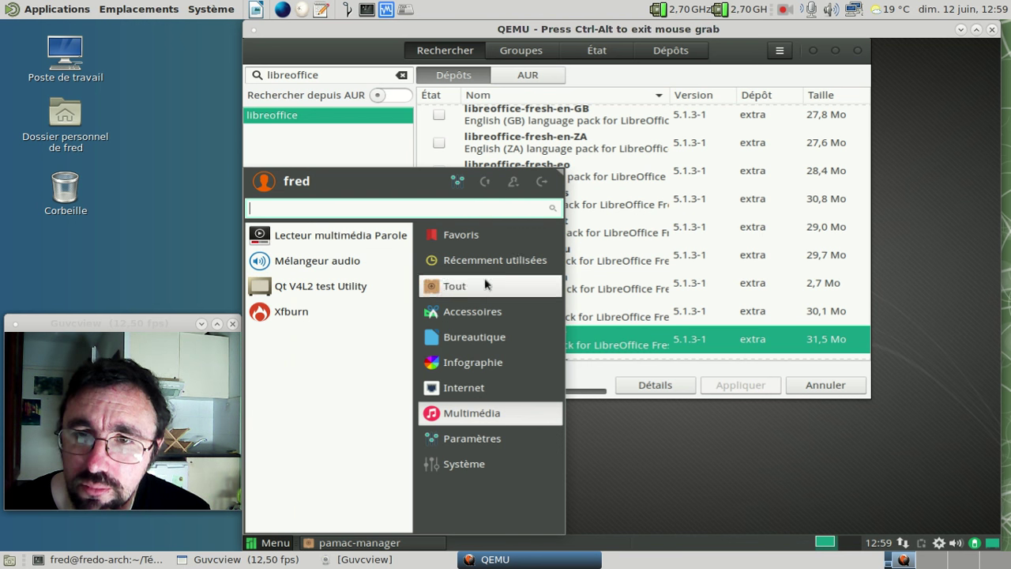
click(483, 319)
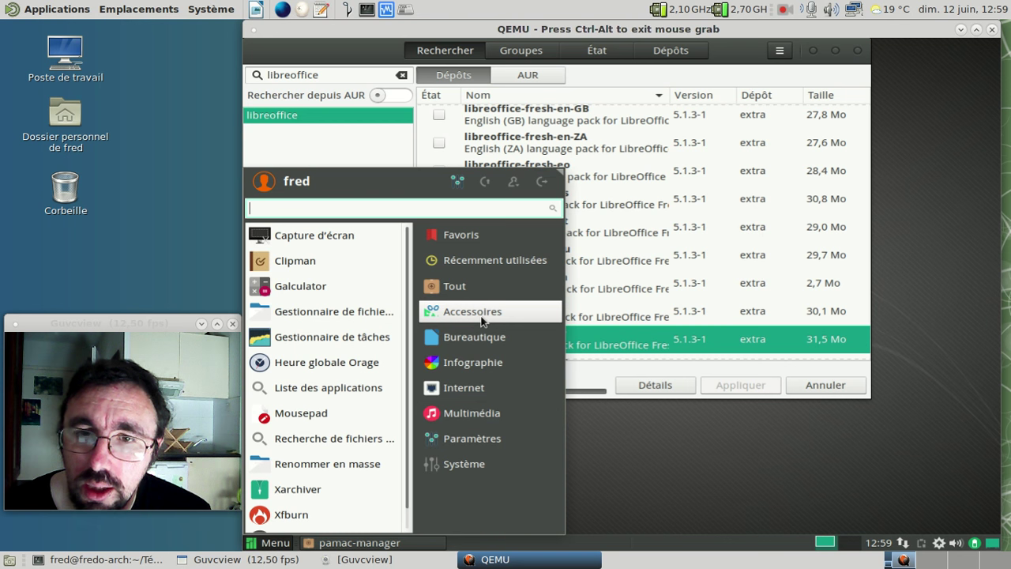
click(381, 338)
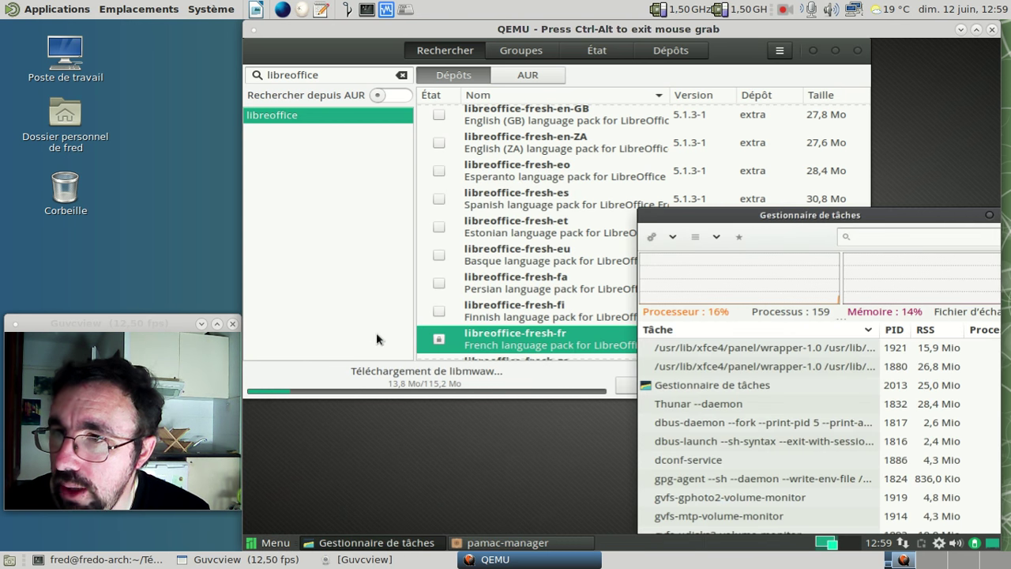
Move the Task Manager up and left, and enlarge it to show full command lines
drag(737, 209, 591, 171)
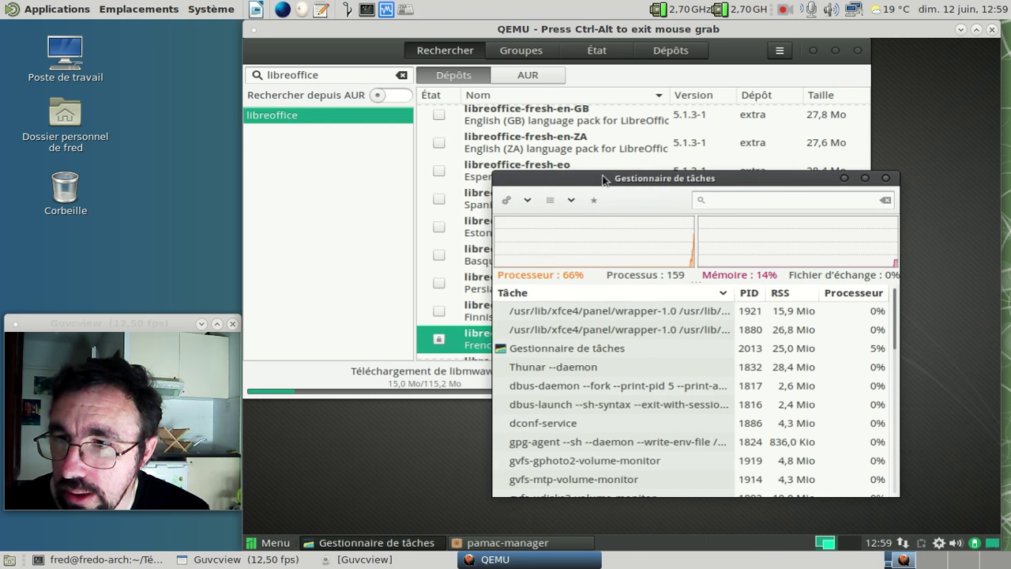
drag(822, 173, 747, 140)
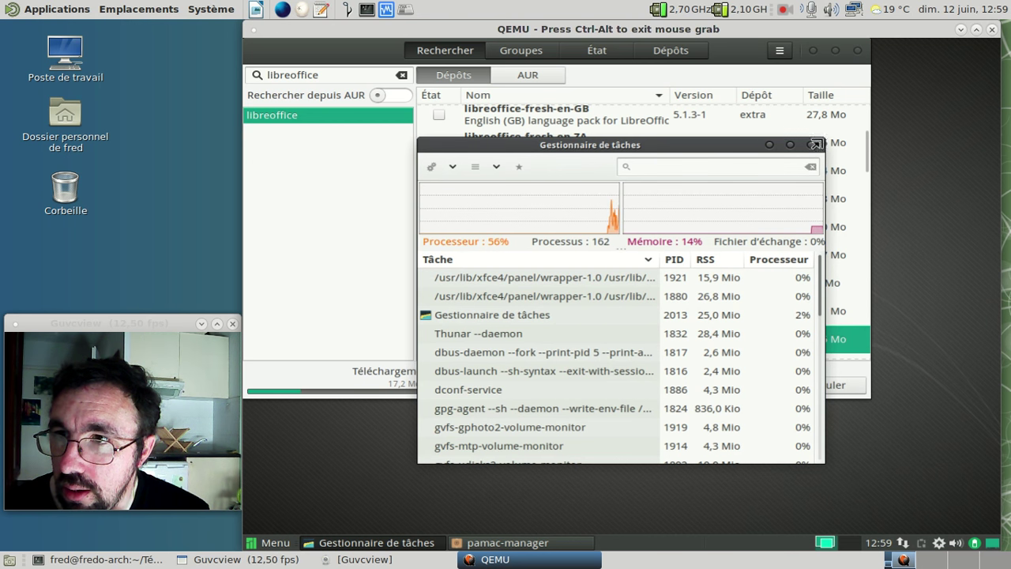
drag(817, 143, 898, 108)
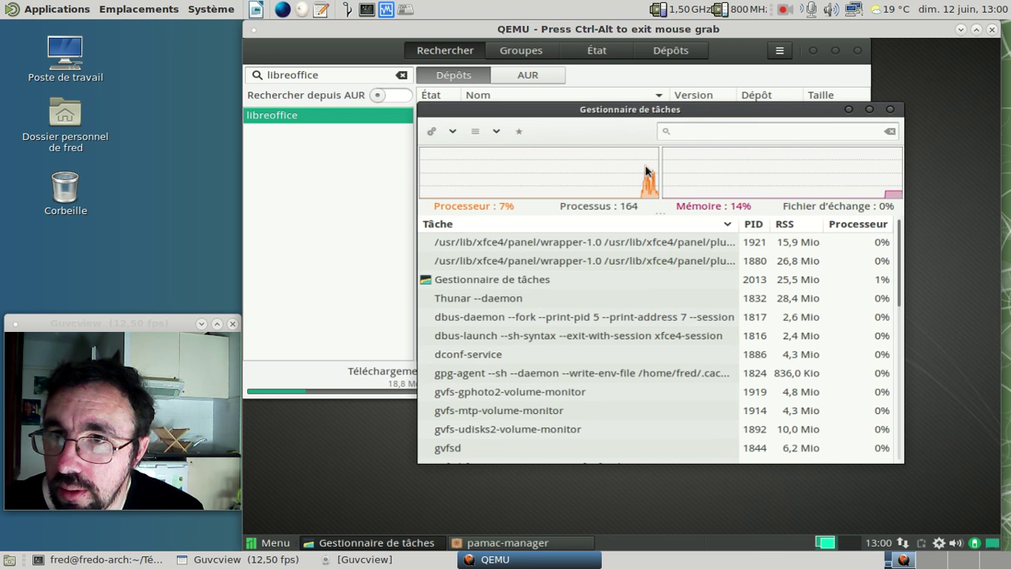
Check the toolbar's view-options and program-launch dropdowns, leaving them closed
click(497, 131)
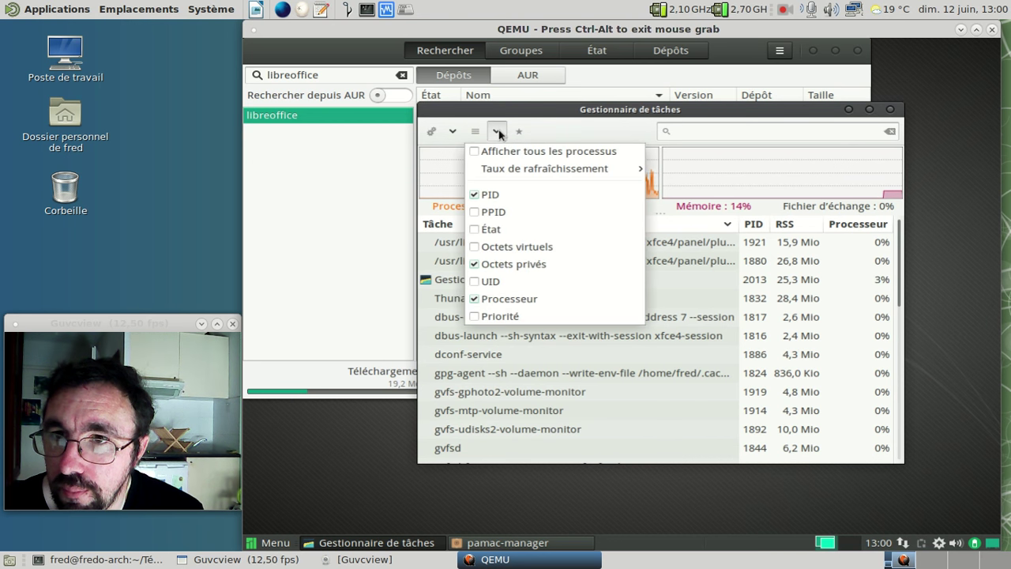
click(498, 132)
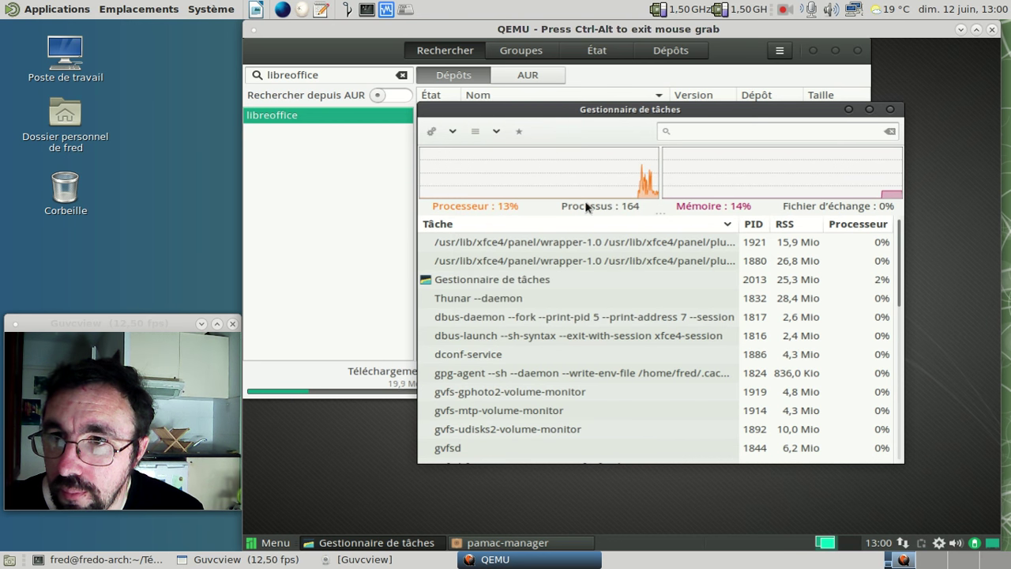
click(453, 132)
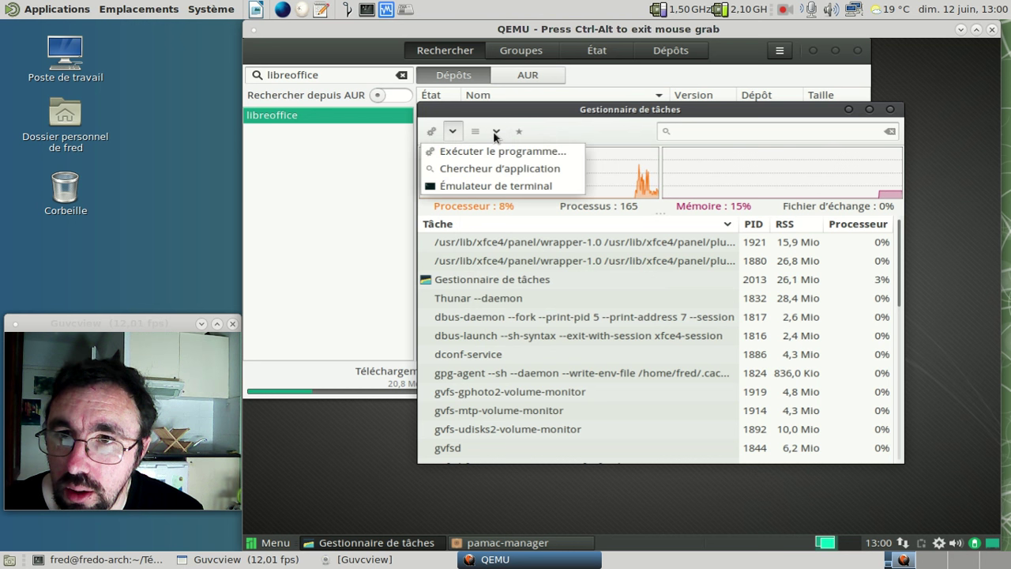
click(495, 134)
click(495, 134)
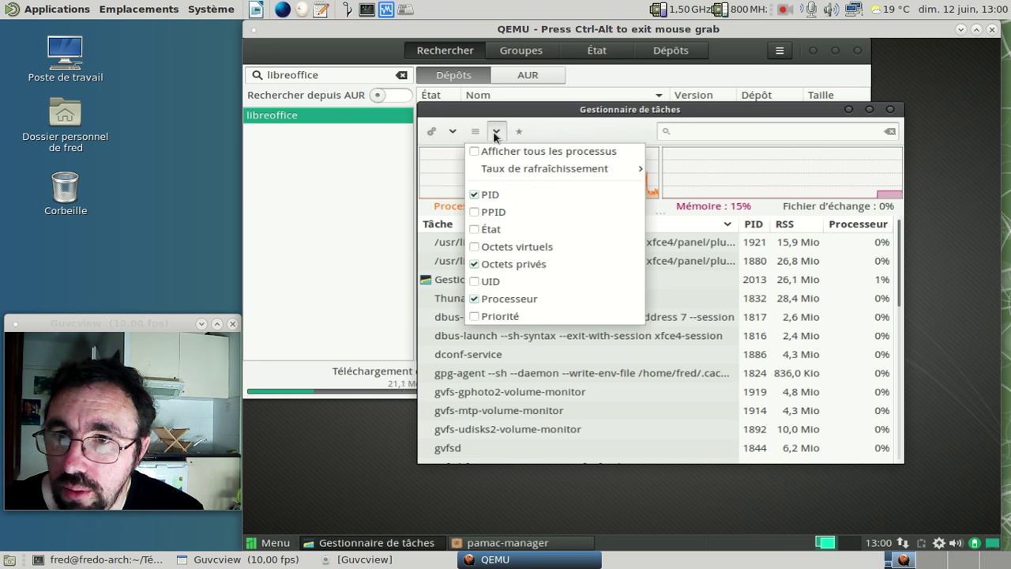
click(495, 135)
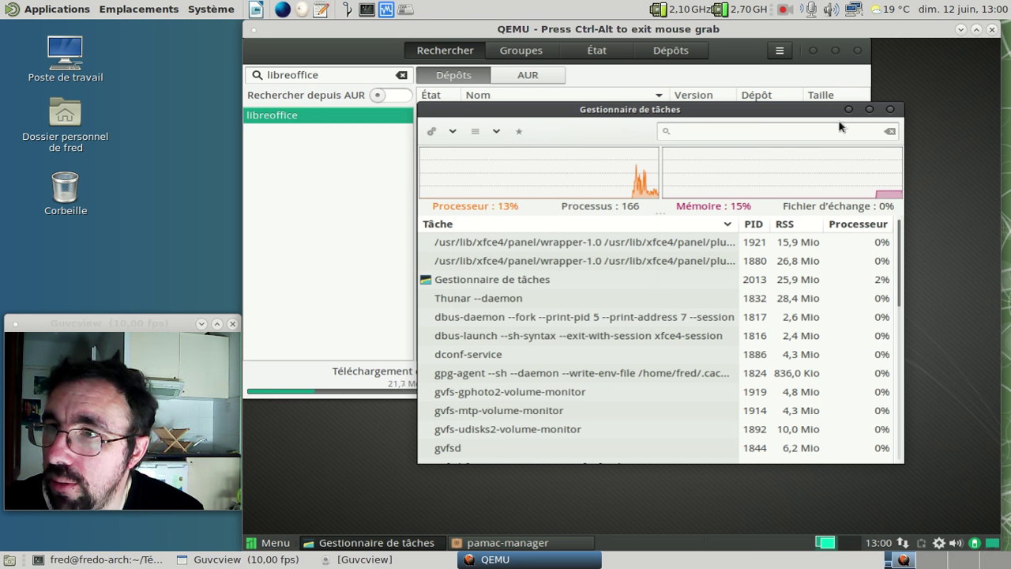
Close the Task Manager and cancel Pamac's download at about 38,5 Mo
click(891, 109)
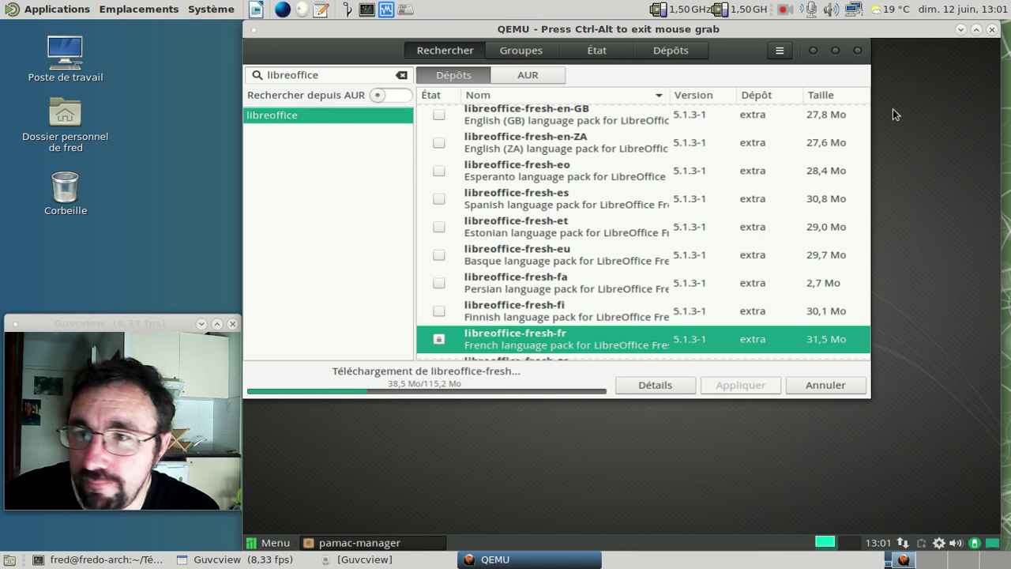
click(834, 384)
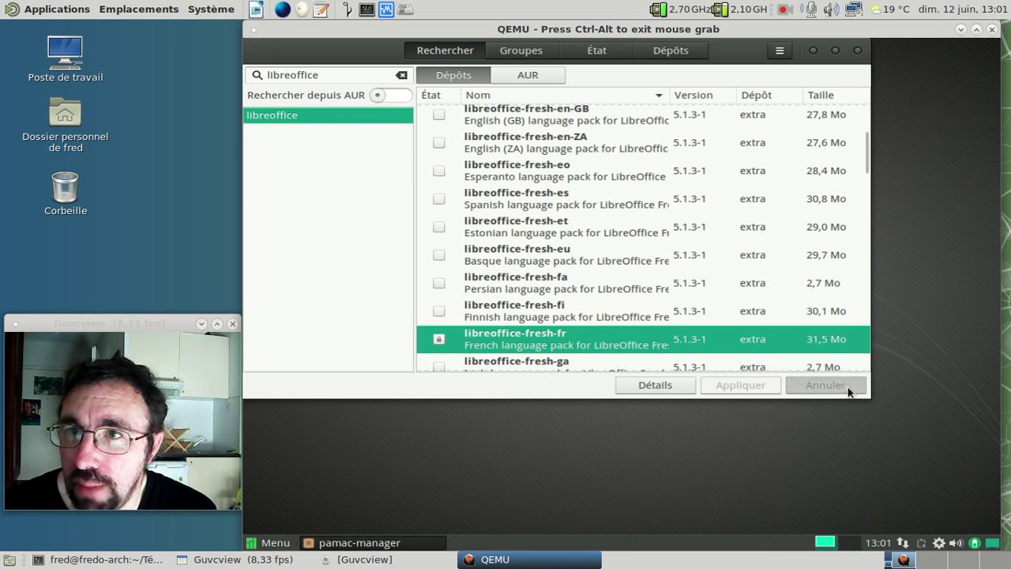
click(778, 51)
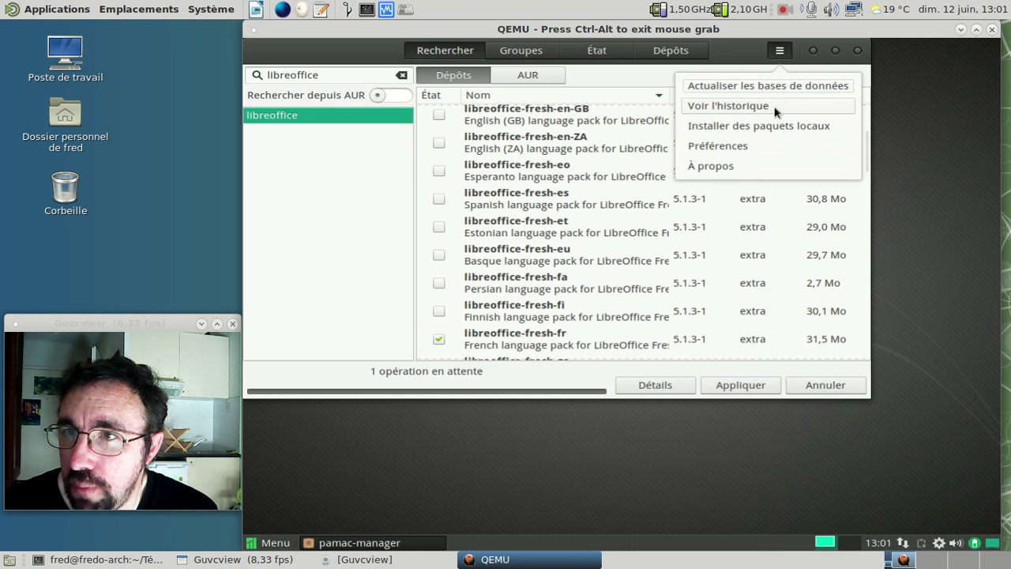
In Pamac Préférences › Dépôts officiels, refresh the mirror list (Monde entier, Vitesse)
click(745, 146)
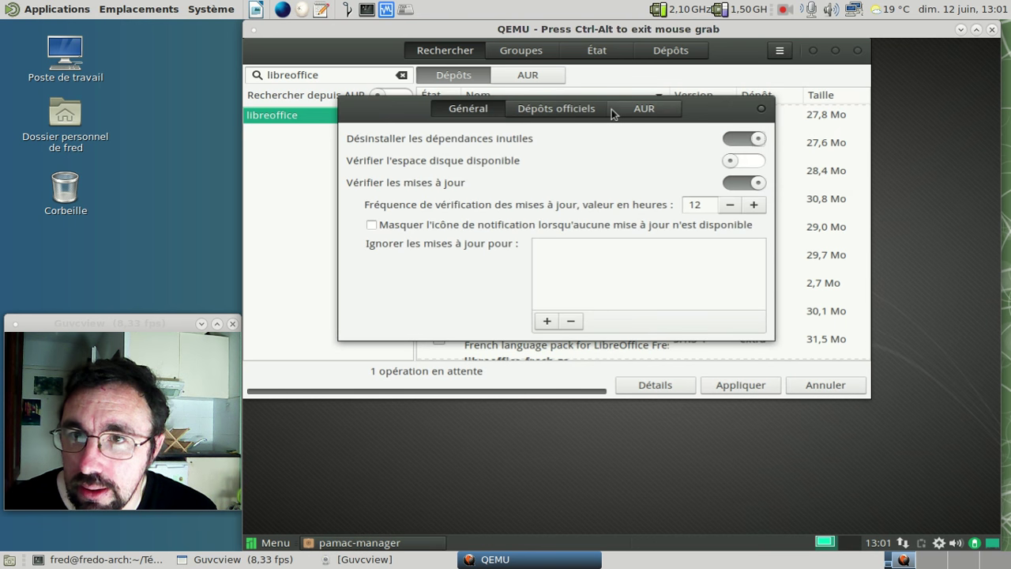
click(588, 113)
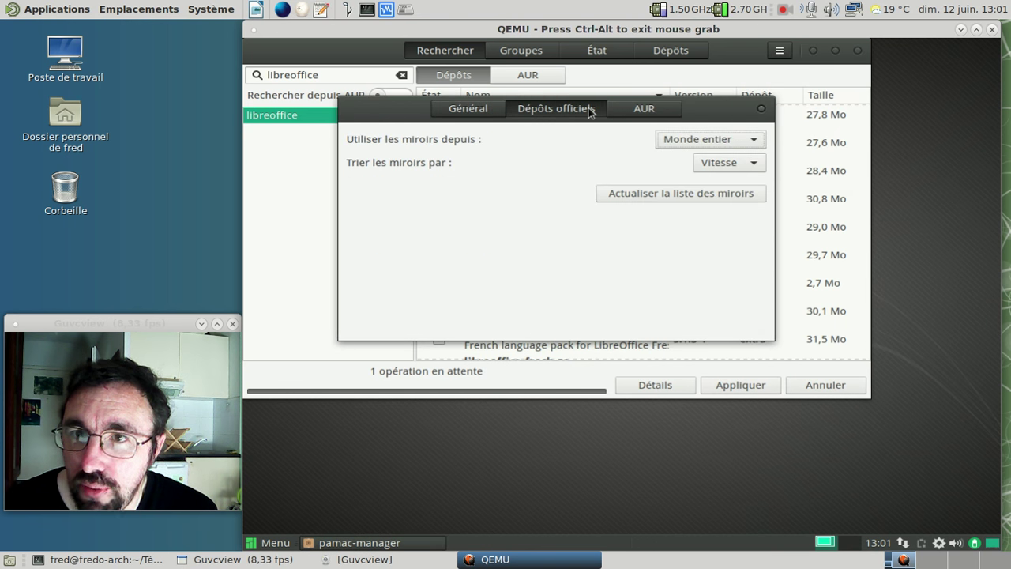
click(631, 201)
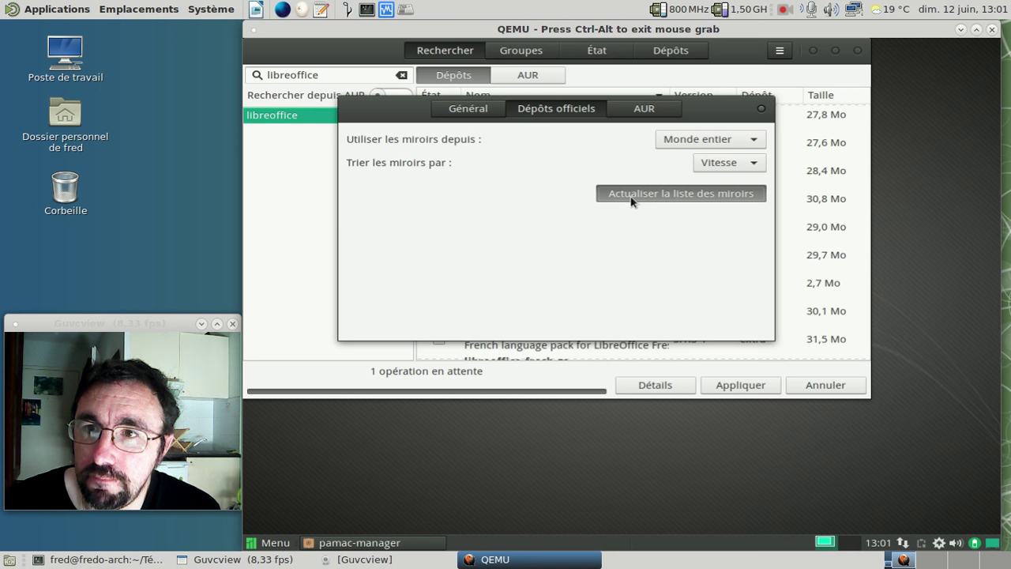
click(631, 196)
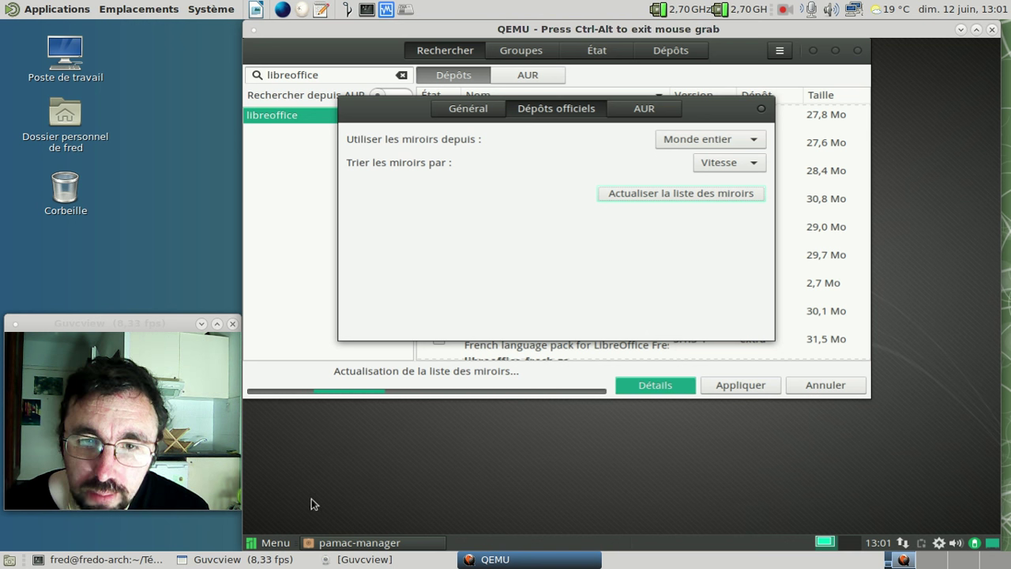
click(286, 543)
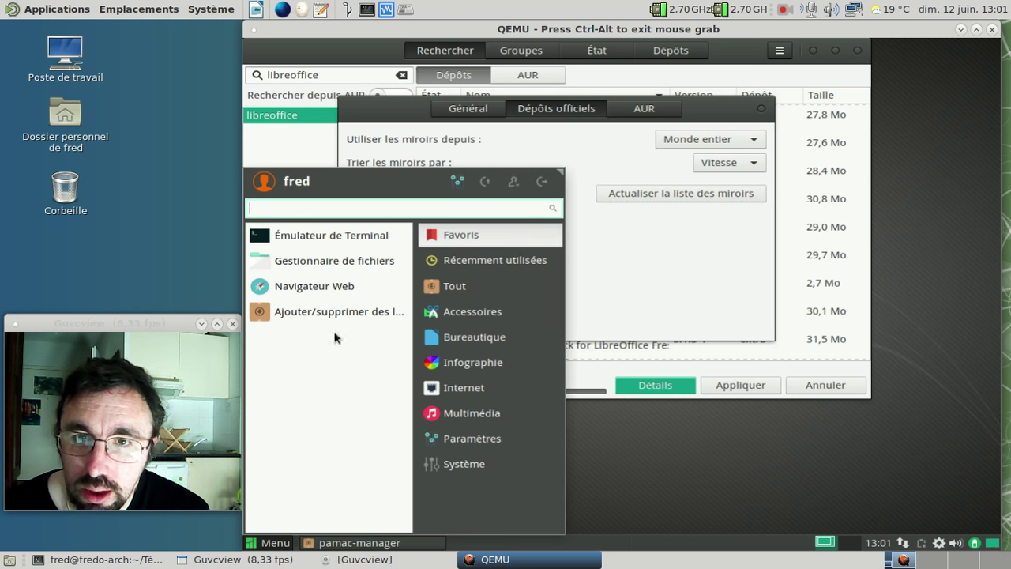
Open a terminal and display the Manjaro release with cat /etc/lsb-release
click(317, 241)
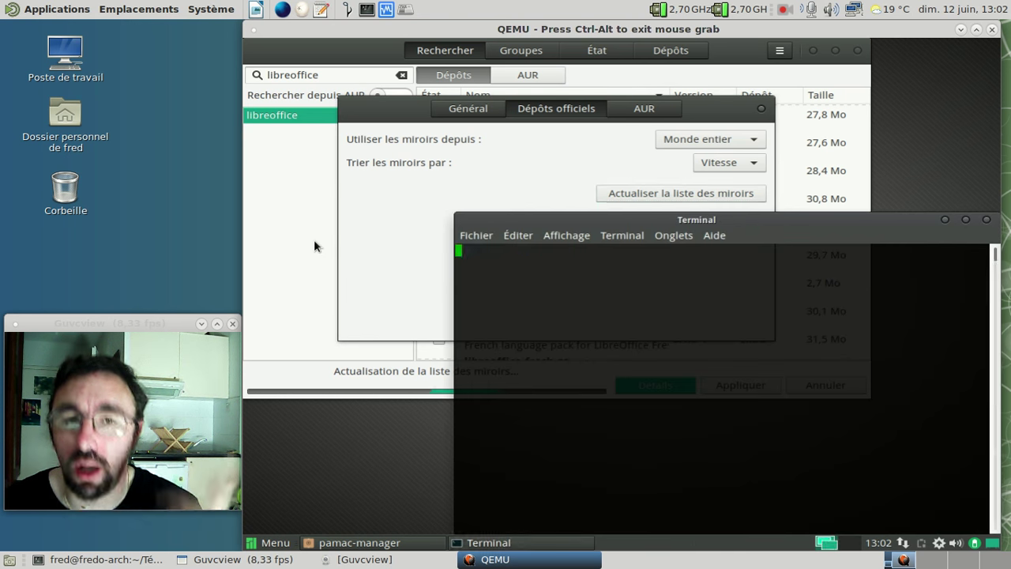
text(cat )
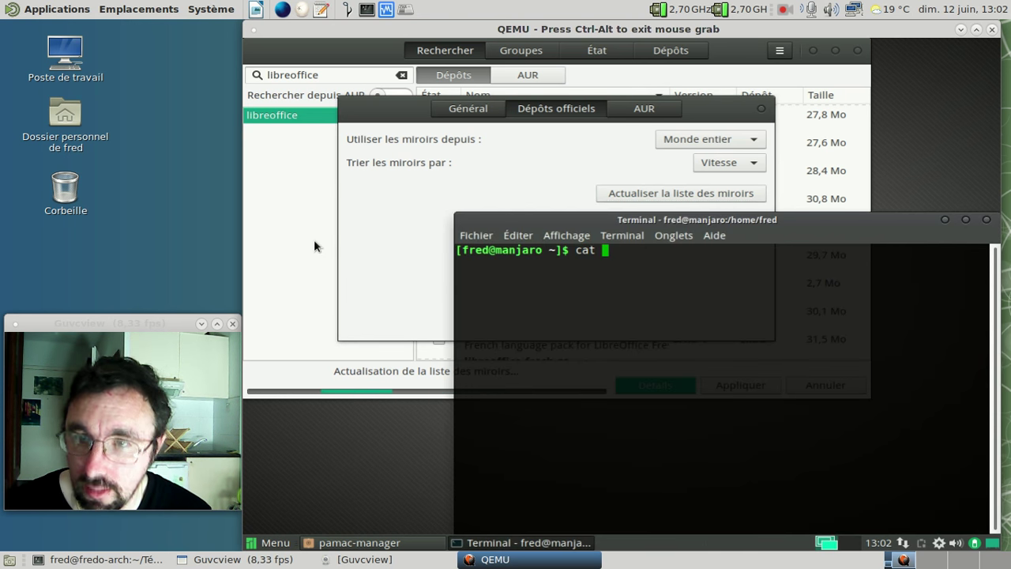
text(/etc/ls)
key(Tab)
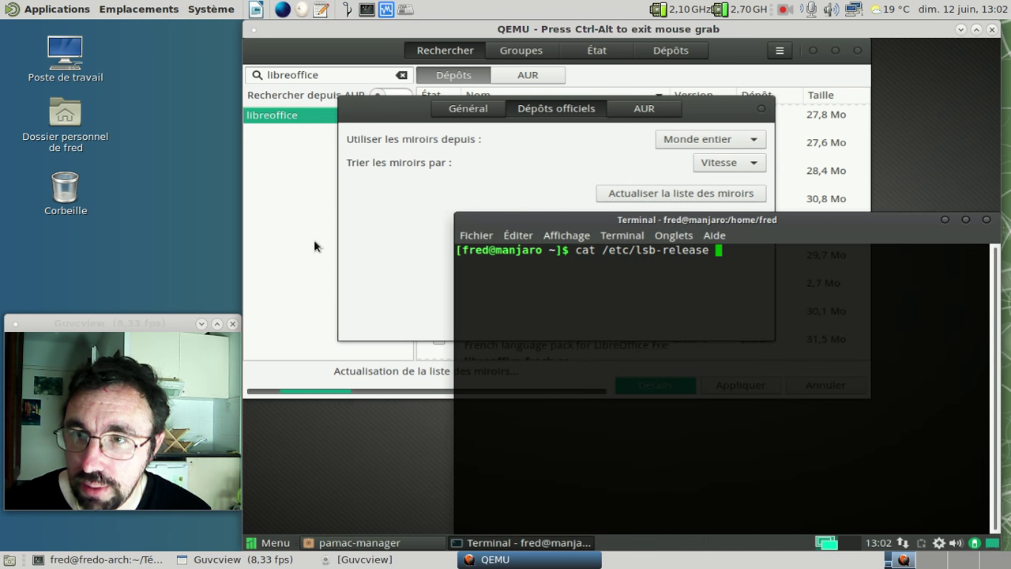
key(Return)
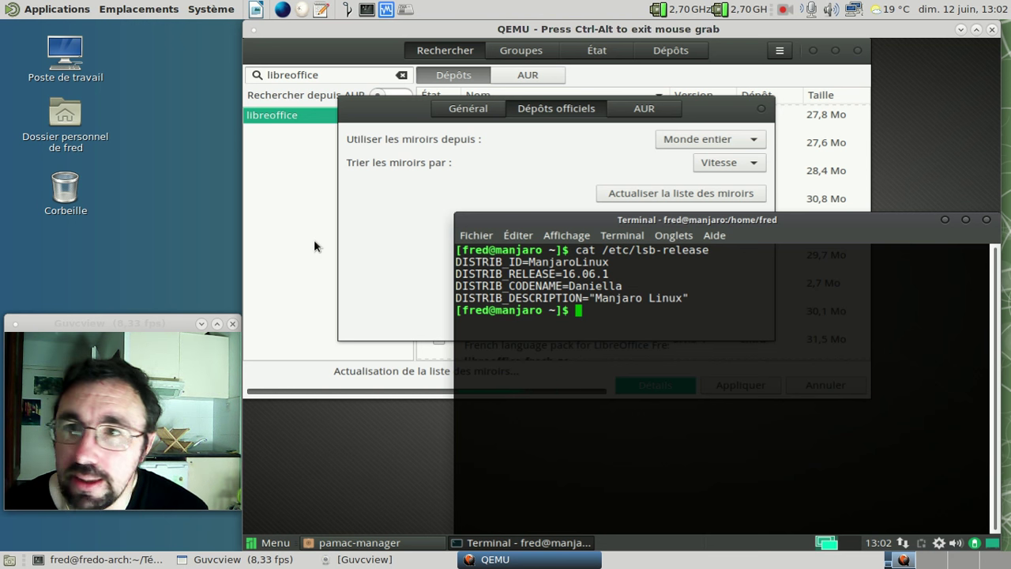
Check disk usage with df -h (/ 20G, /home 102G), then close the terminal
drag(908, 218, 838, 154)
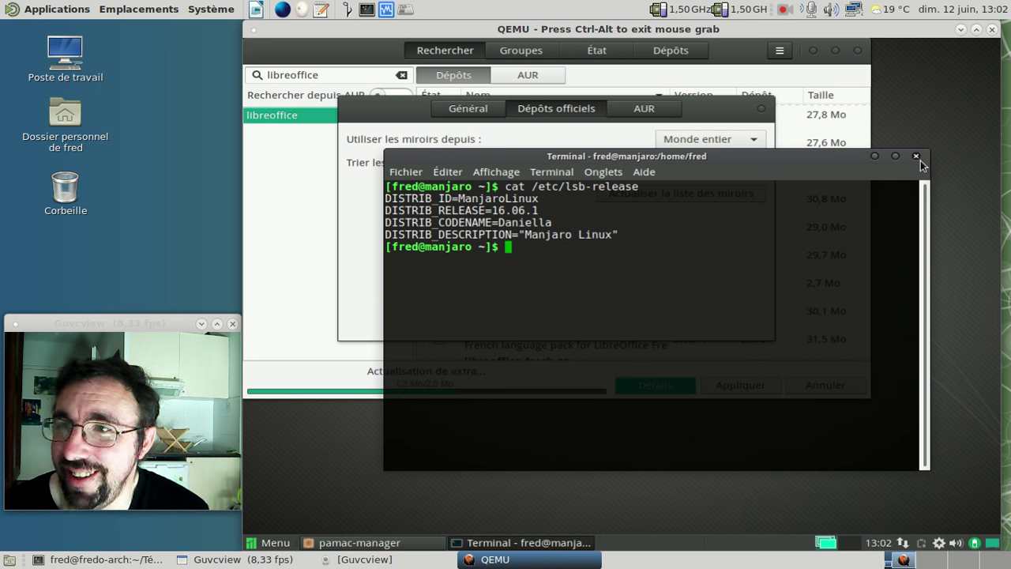
text(df -)
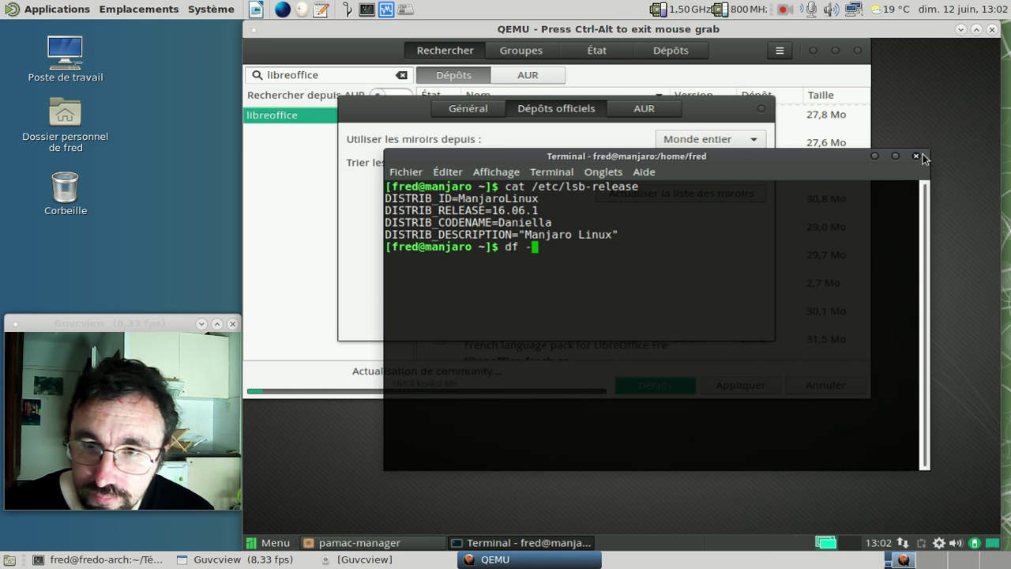
text(h)
key(Return)
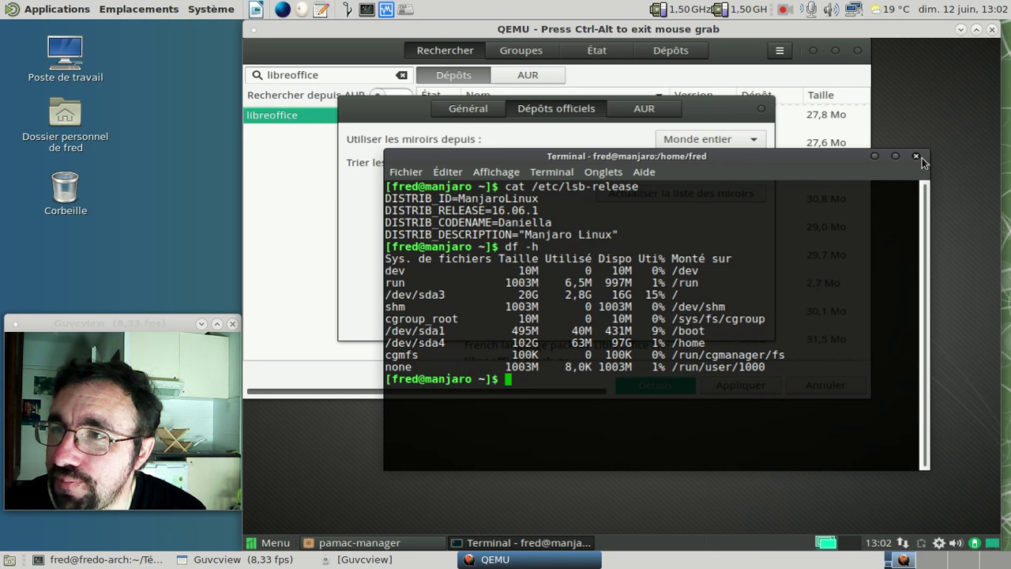
click(917, 156)
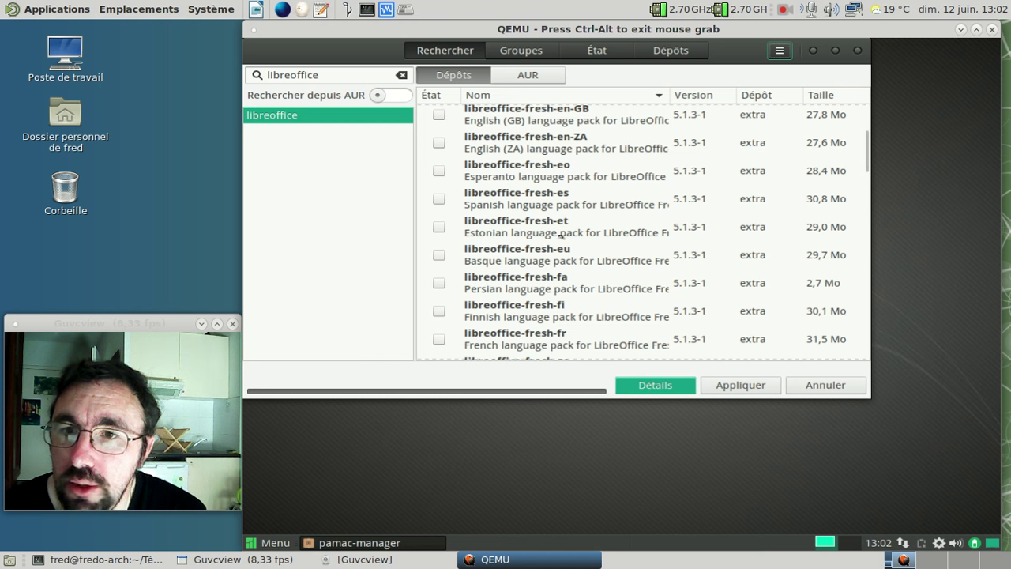
Mark libreoffice-fresh-fr in Pamac, apply and confirm the 76,0 Mo transaction
click(439, 339)
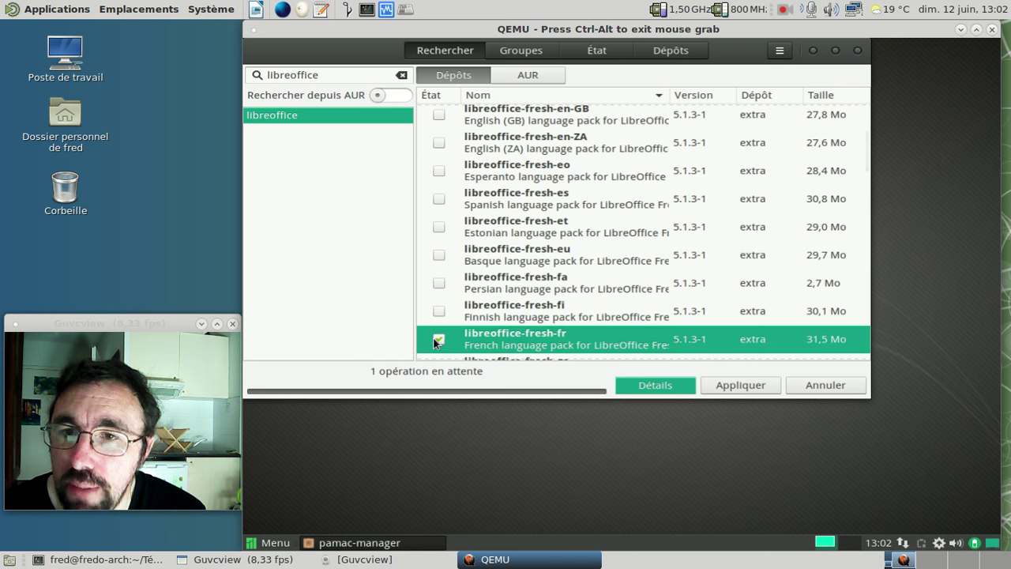
click(733, 387)
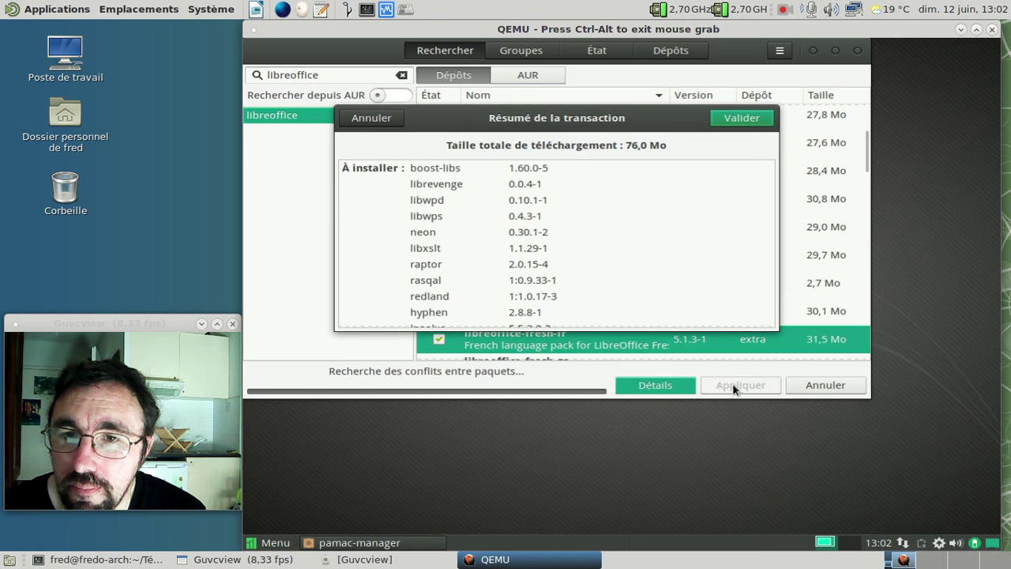
click(737, 119)
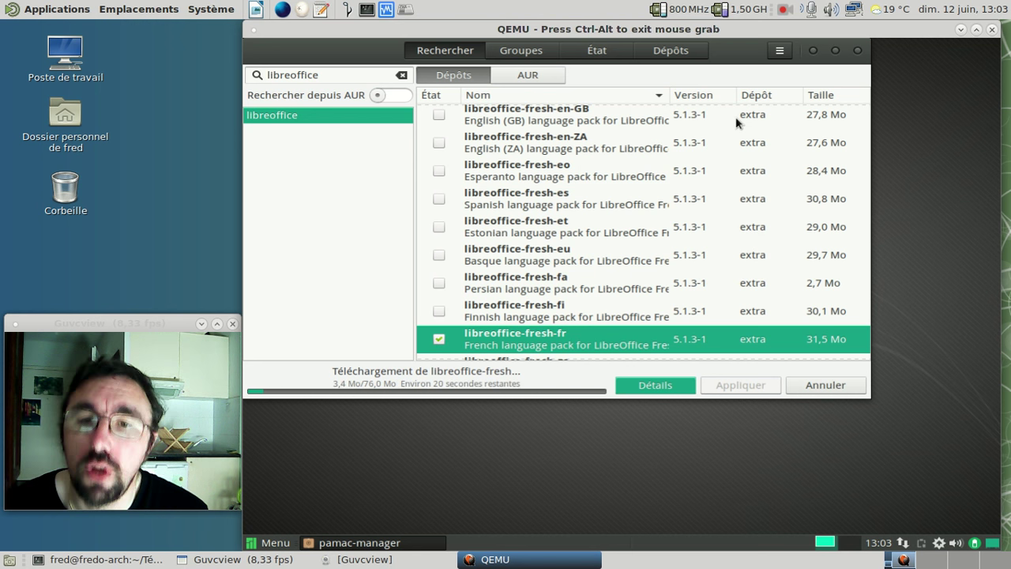
click(285, 544)
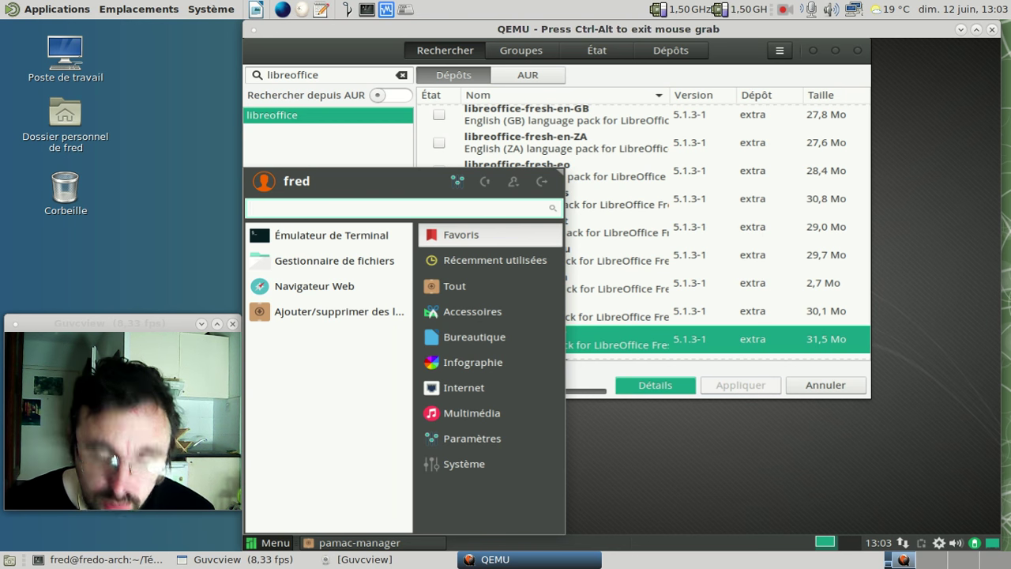
Launch Manjaro Settings Manager via a 'man' menu search, authenticating with the administrator password after one retry
text(man)
key(Return)
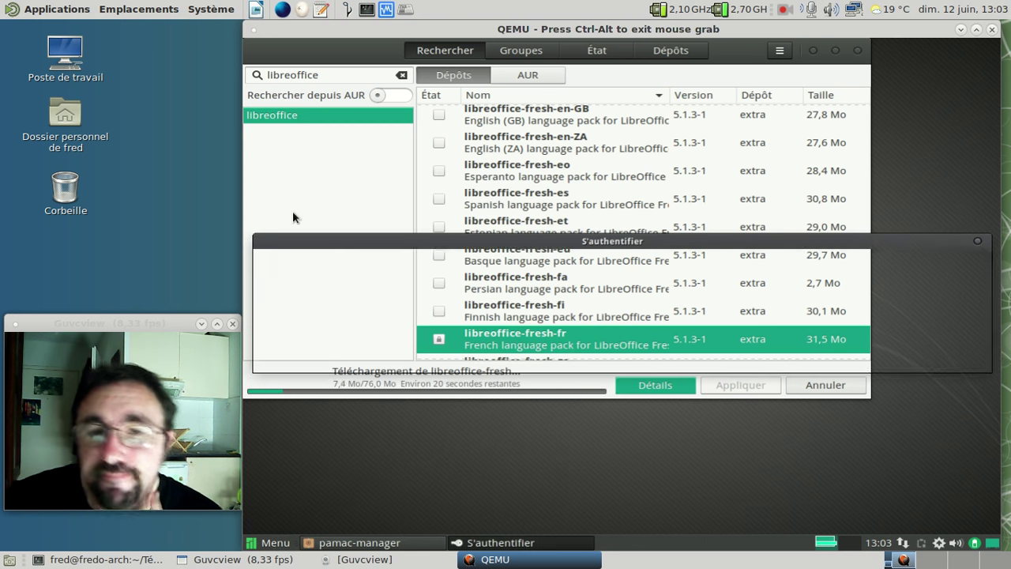
text(********)
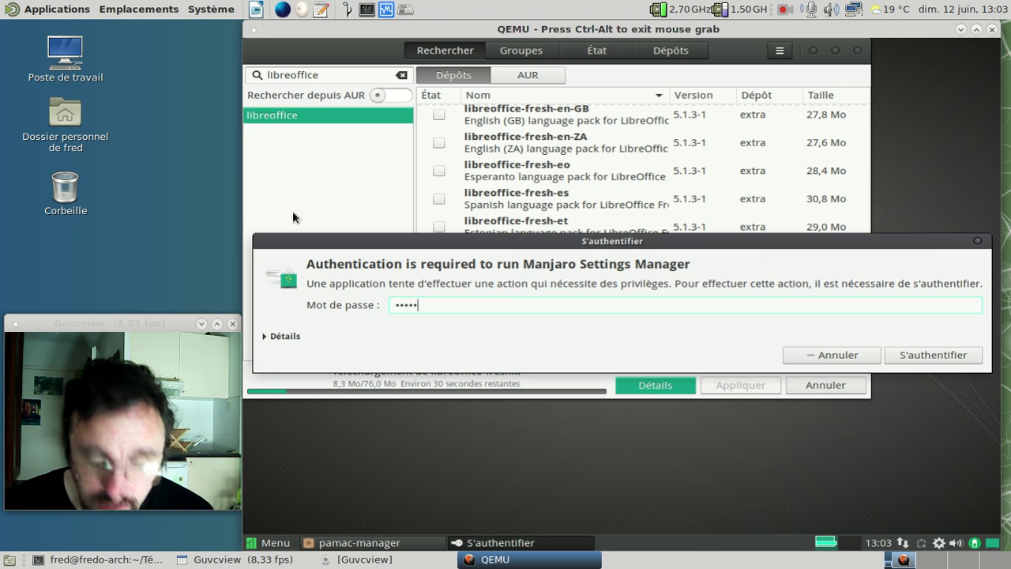
key(Return)
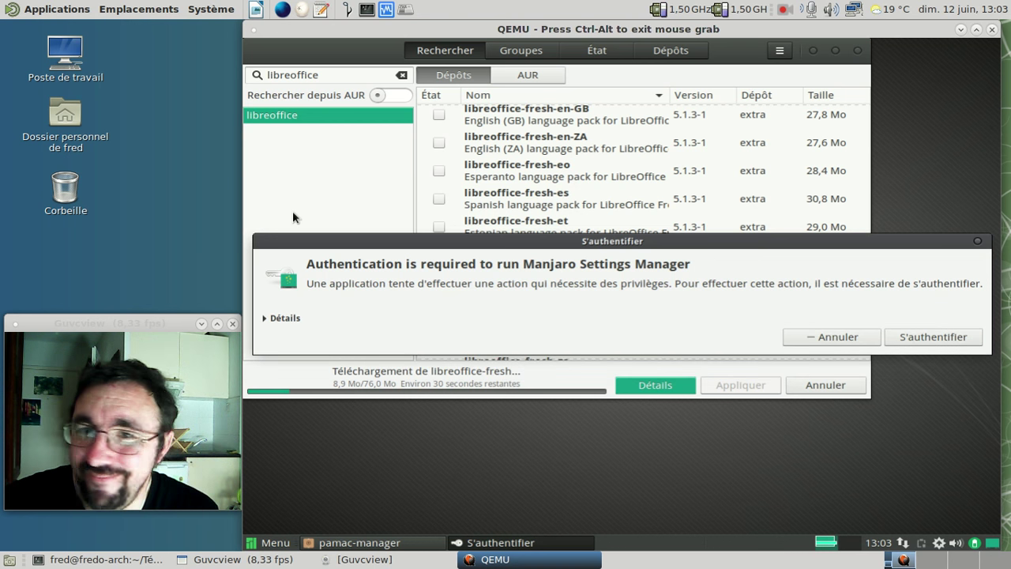
text(********)
key(Return)
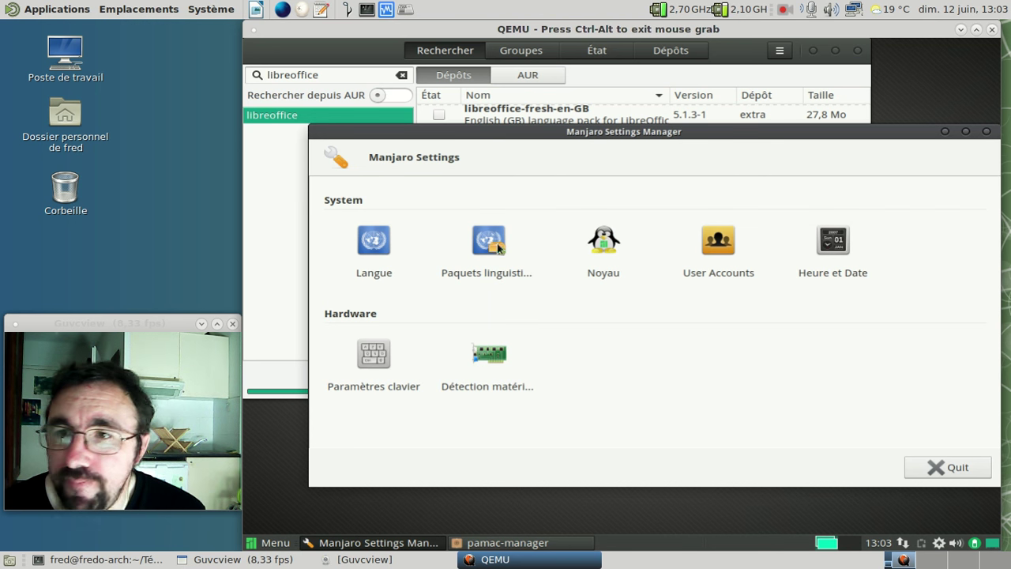
click(594, 250)
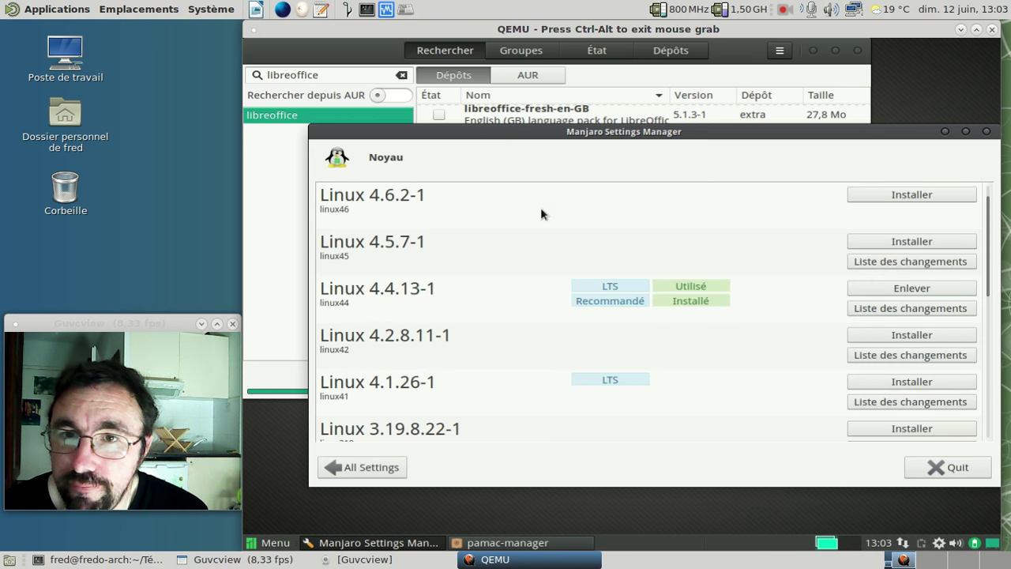
scroll(542, 214, down, 5)
scroll(542, 212, up, 5)
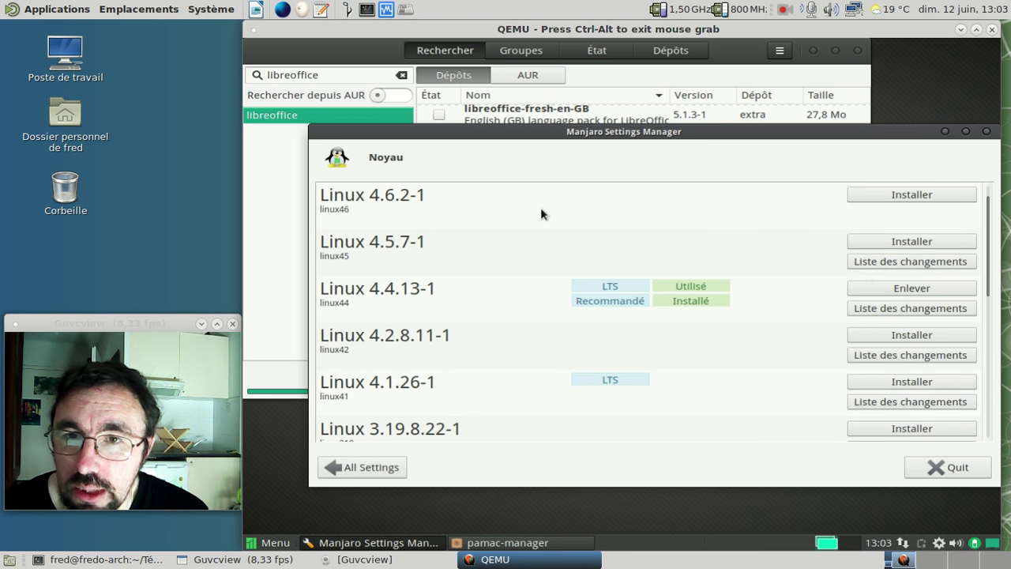
scroll(541, 213, down, 5)
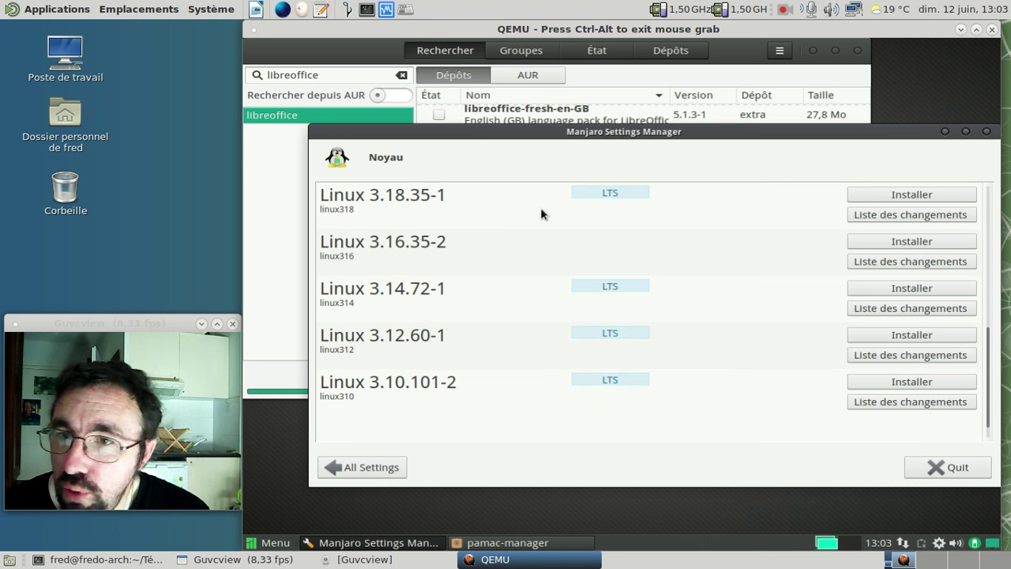
scroll(541, 214, up, 2)
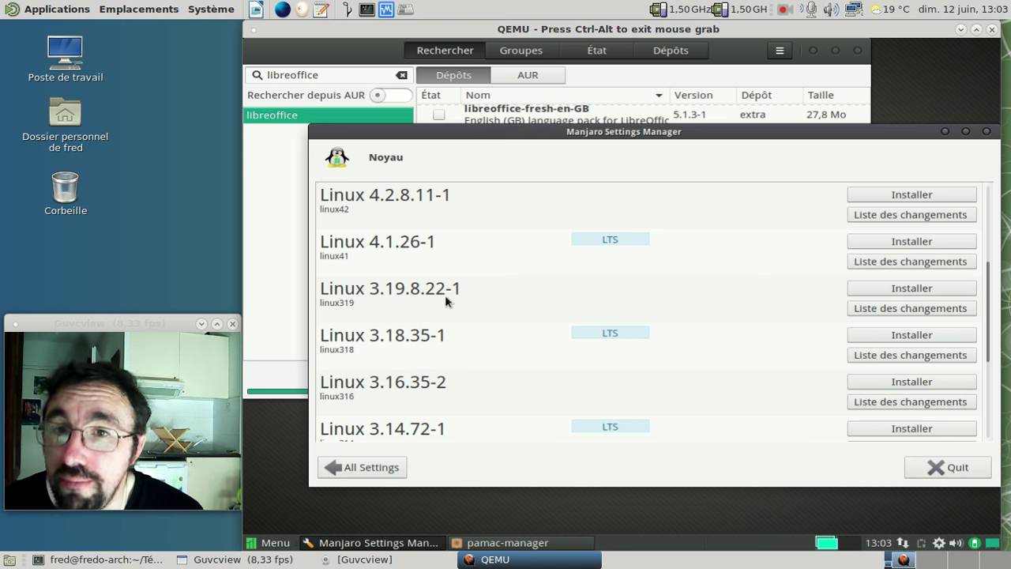
scroll(444, 295, up, 3)
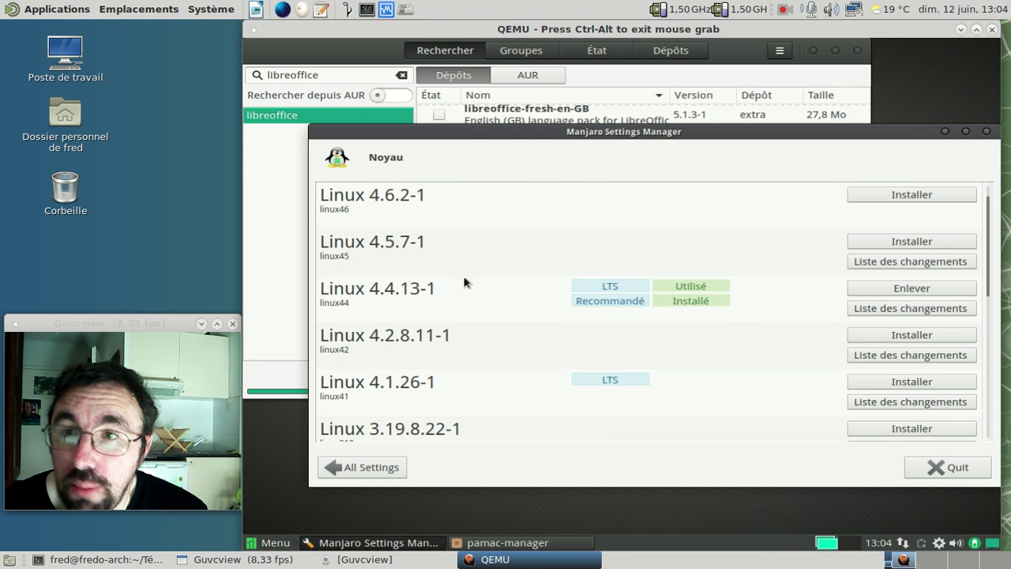
click(339, 468)
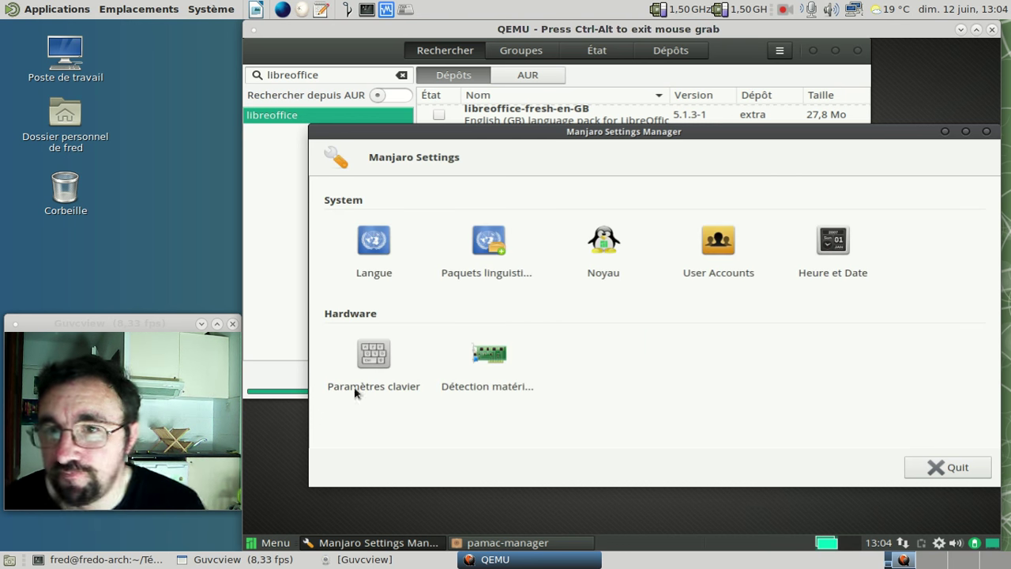
View the existing user's details under User Accounts, then quit Manjaro Settings Manager
click(709, 248)
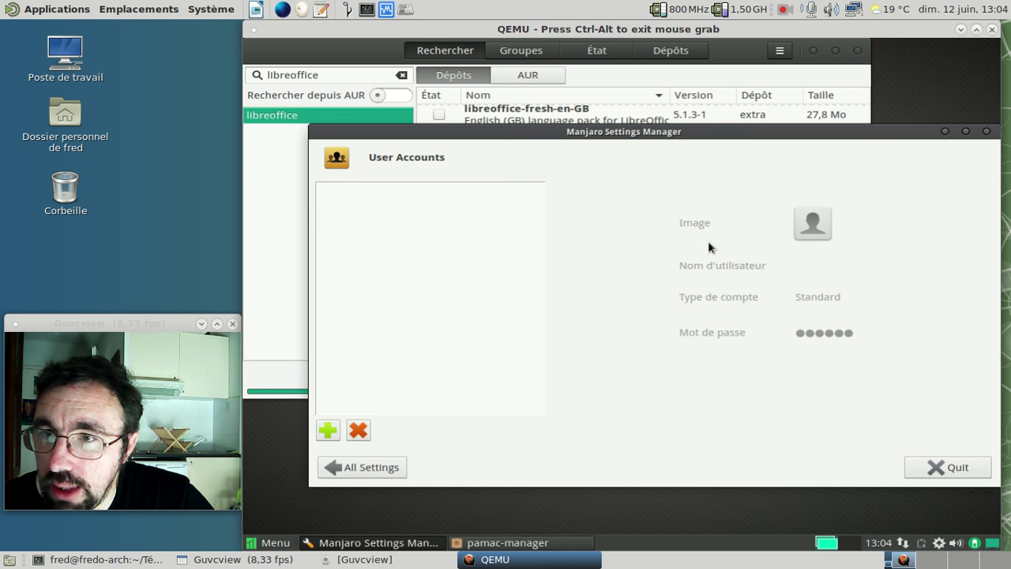
click(411, 211)
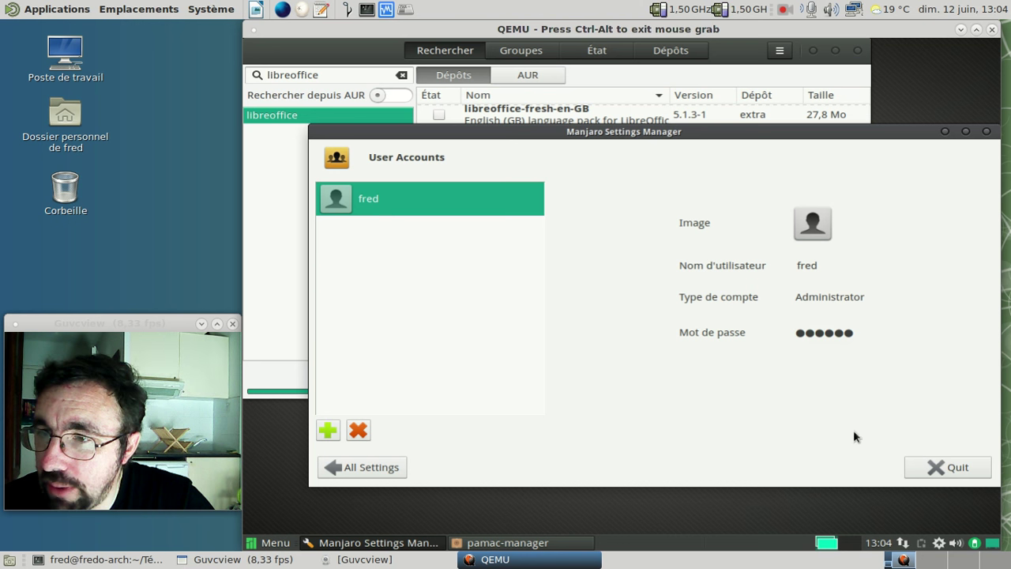
click(933, 465)
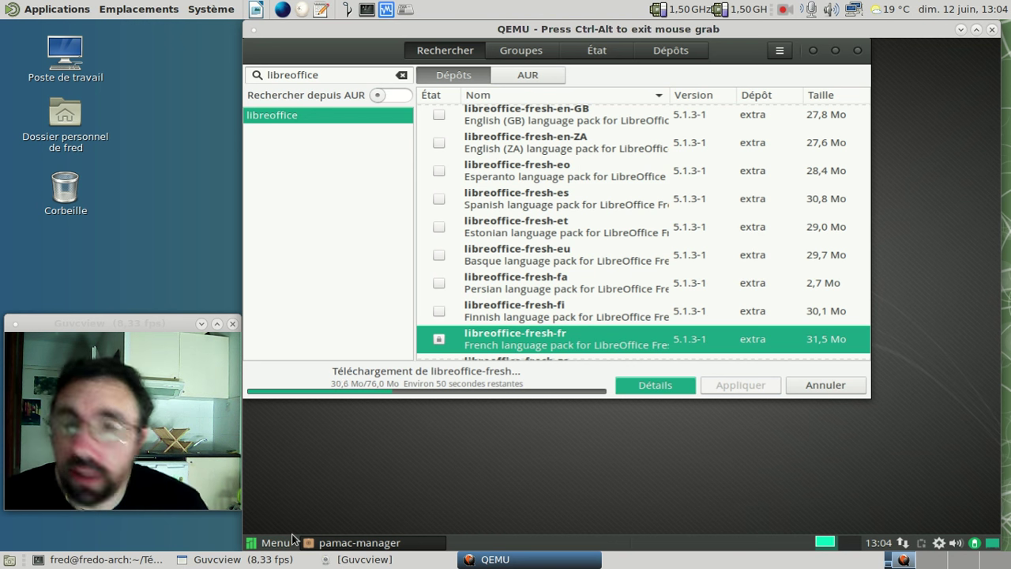
Open a terminal and run sudo chfn for the user account, fixing the misspelled user name
click(277, 543)
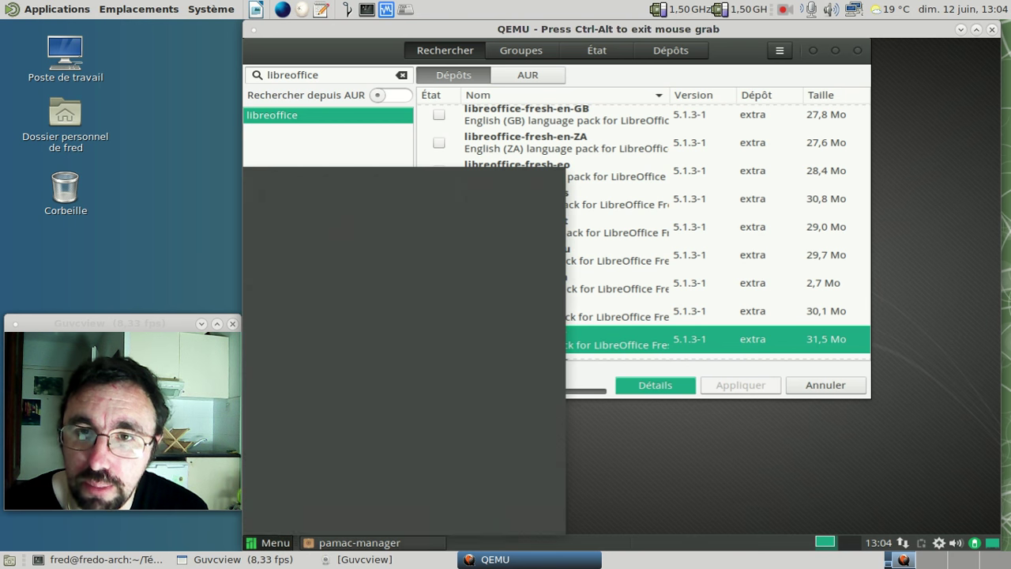
click(297, 238)
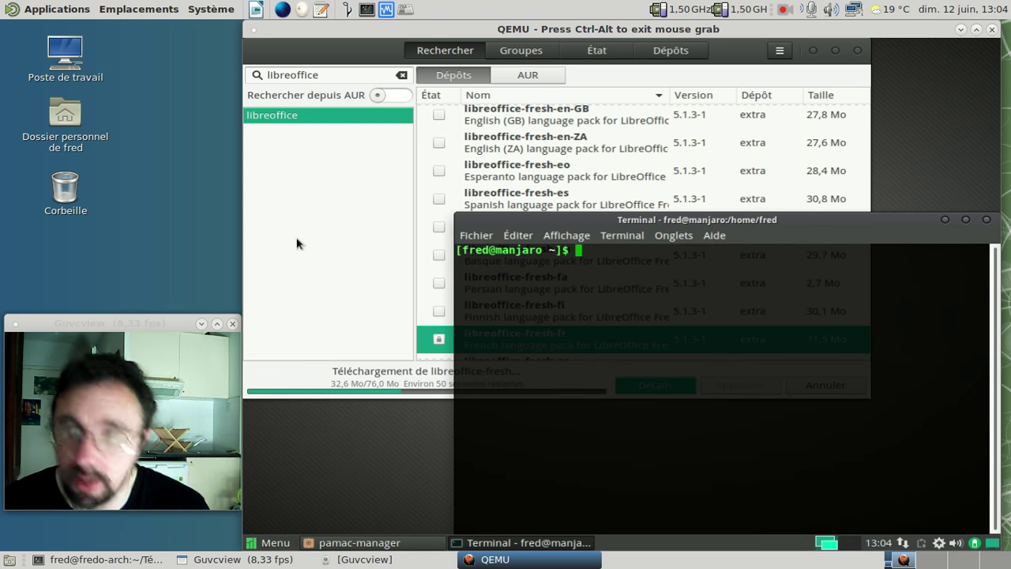
text(sudo chfn f)
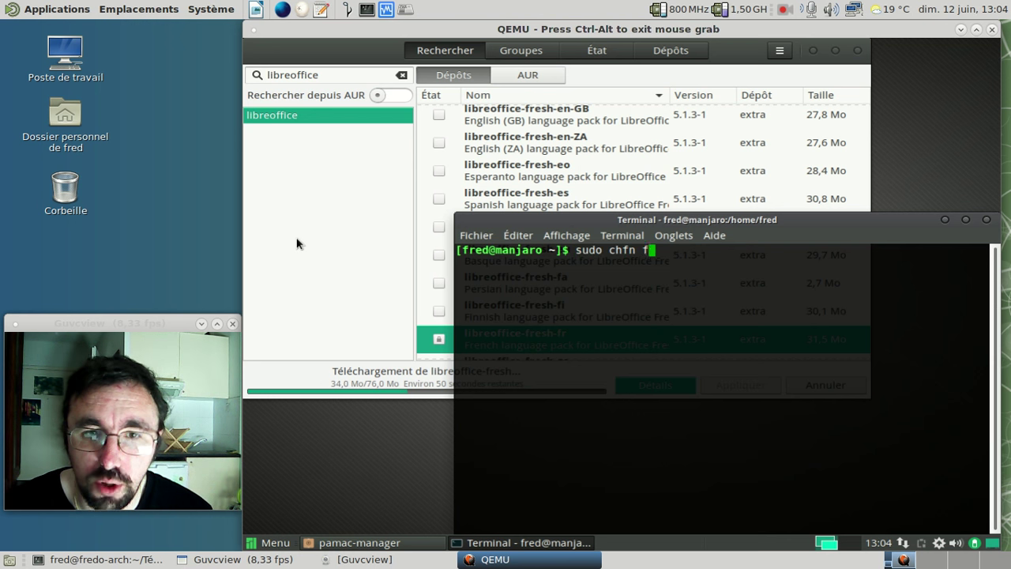
text(rd)
key(BackSpace)
text(ed)
key(Return)
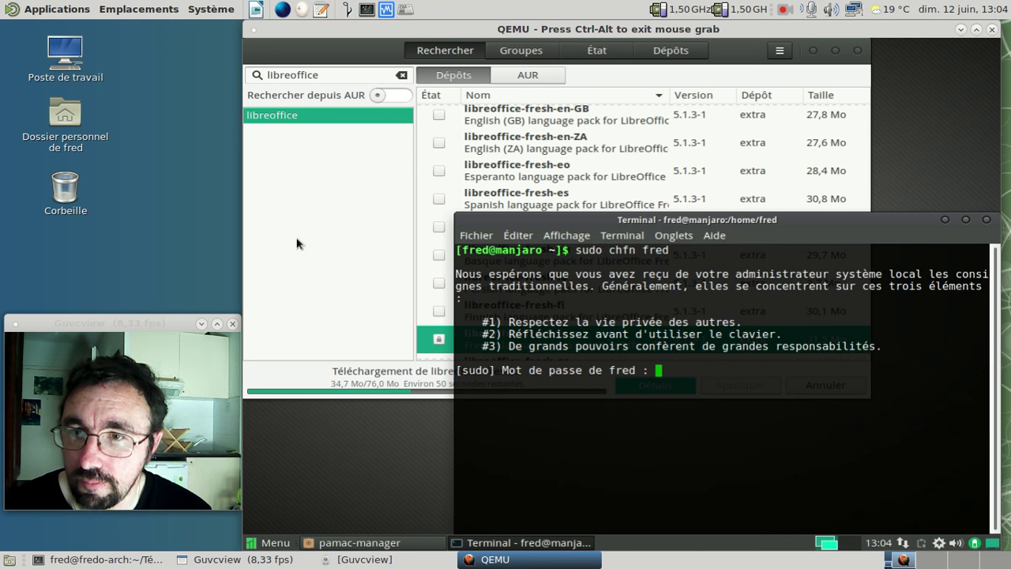
Enter the sudo password, set the user's full name, and exit the terminal
key(Return)
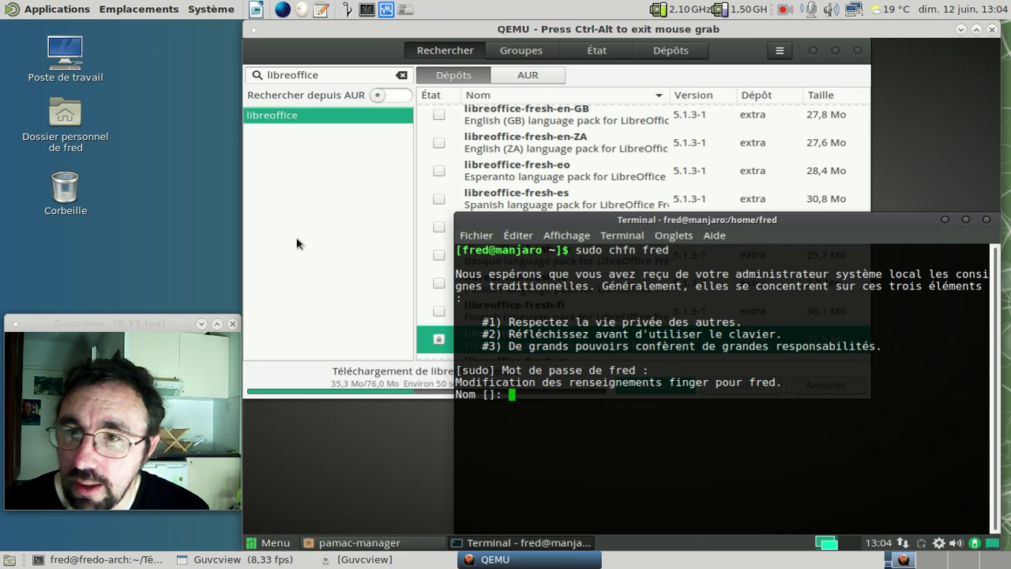
text(Frederic Bezies)
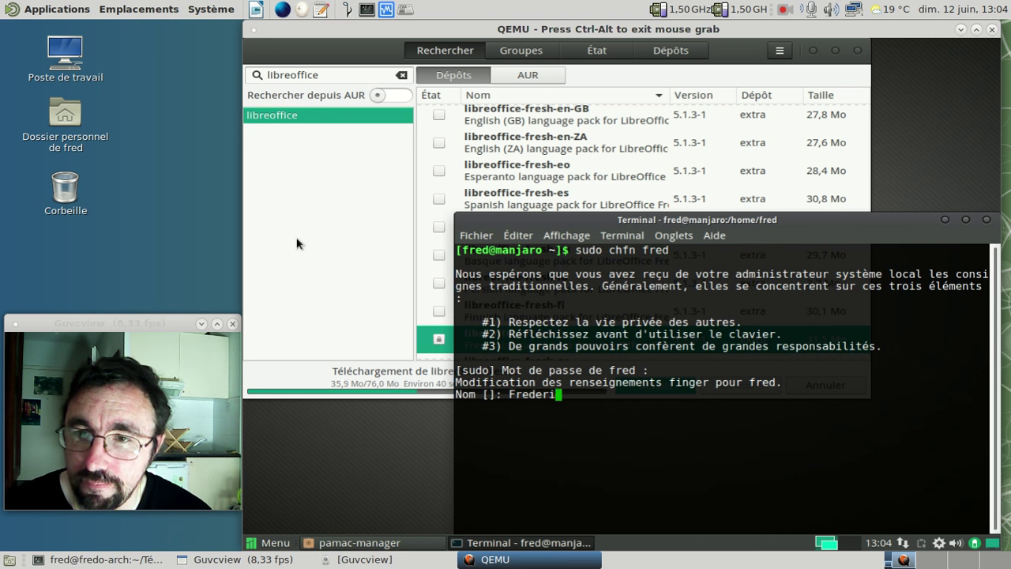
key(Return)
key(Return)
key(Return)
key(Return)
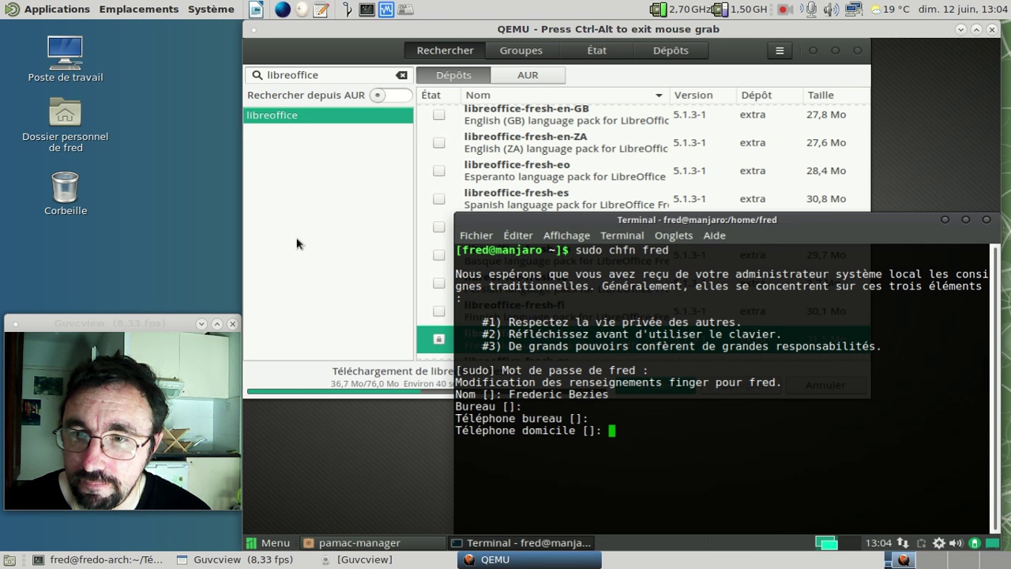
text(exit)
key(Return)
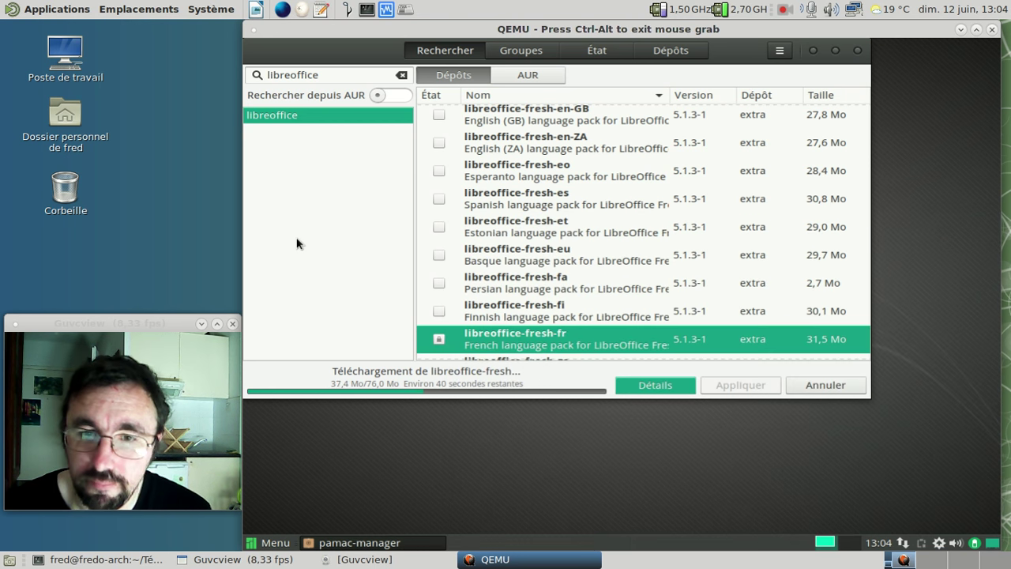
click(276, 542)
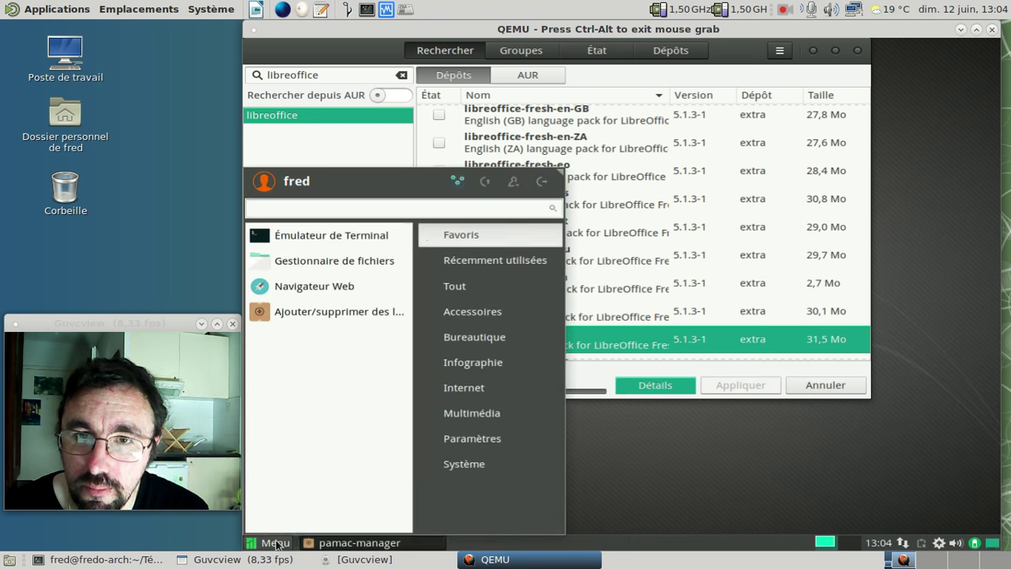
Close the application menu and wait for libreoffice-fresh-fr to finish installing
click(275, 542)
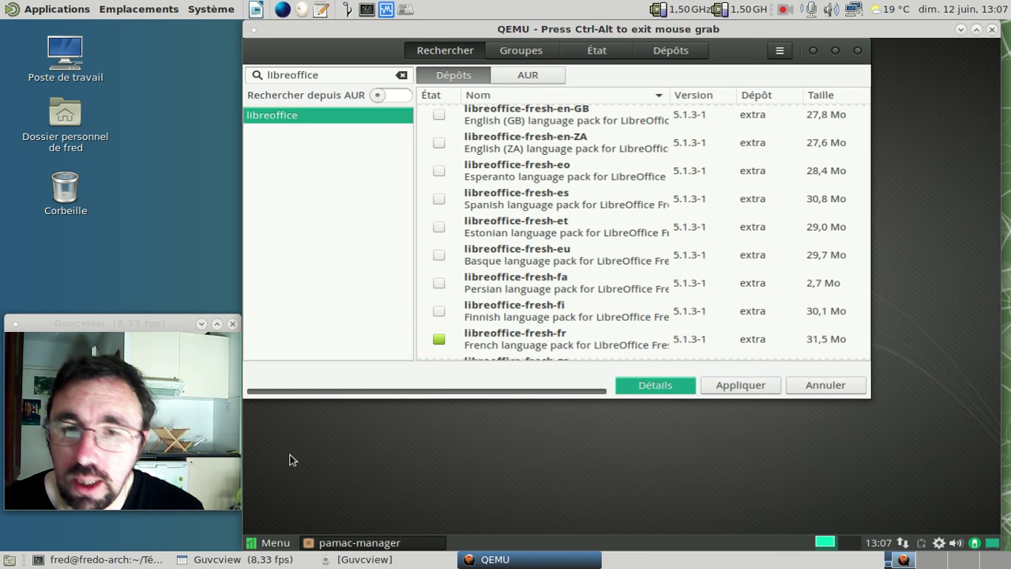
Launch LibreOffice Writer from the Bureautique category with a blank document
click(278, 544)
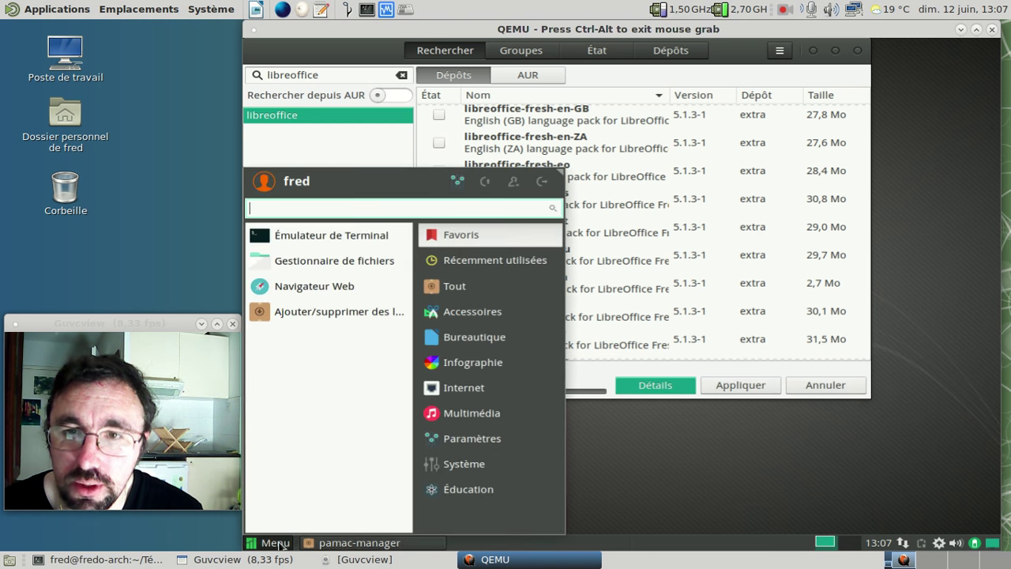
click(479, 329)
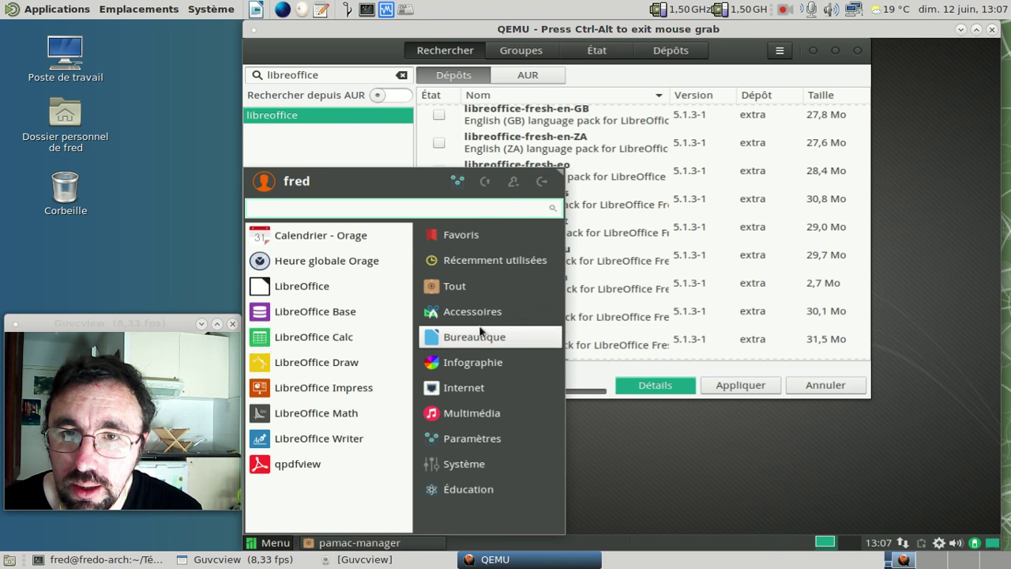
click(337, 442)
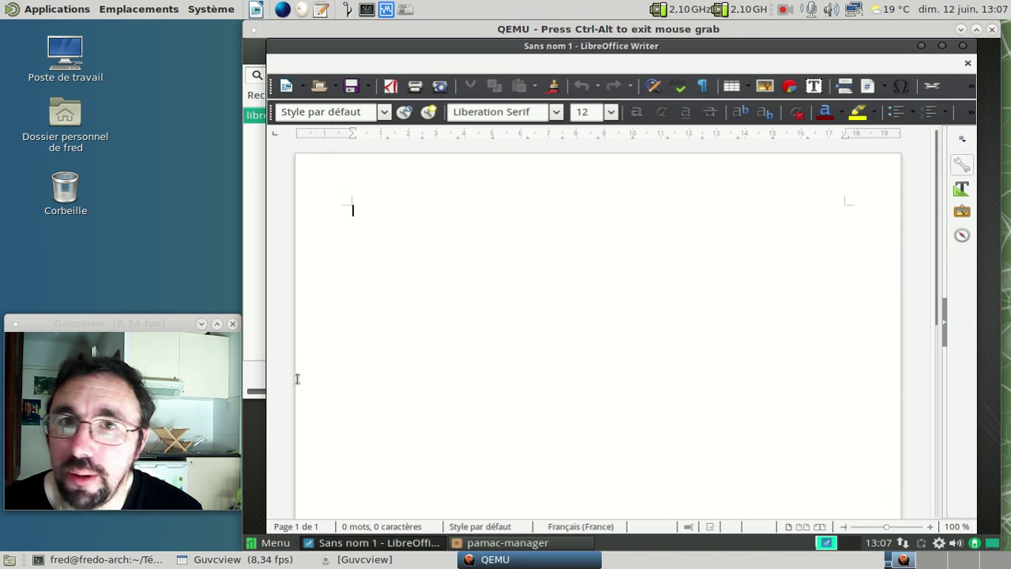
Confirm Writer is version 5.1.3.2 in French via Aide > À propos de LibreOffice
click(281, 66)
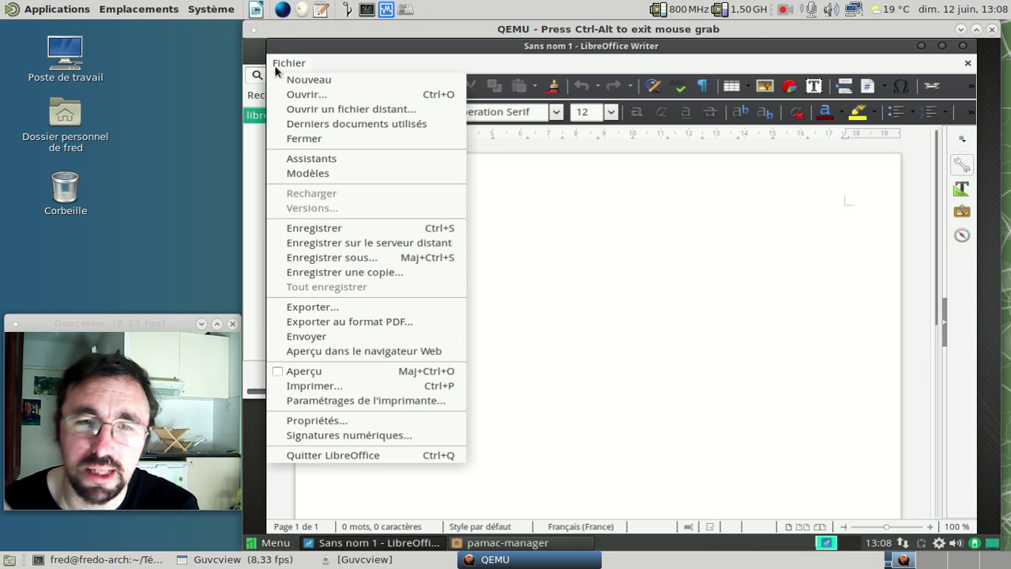
mouse_move(596, 61)
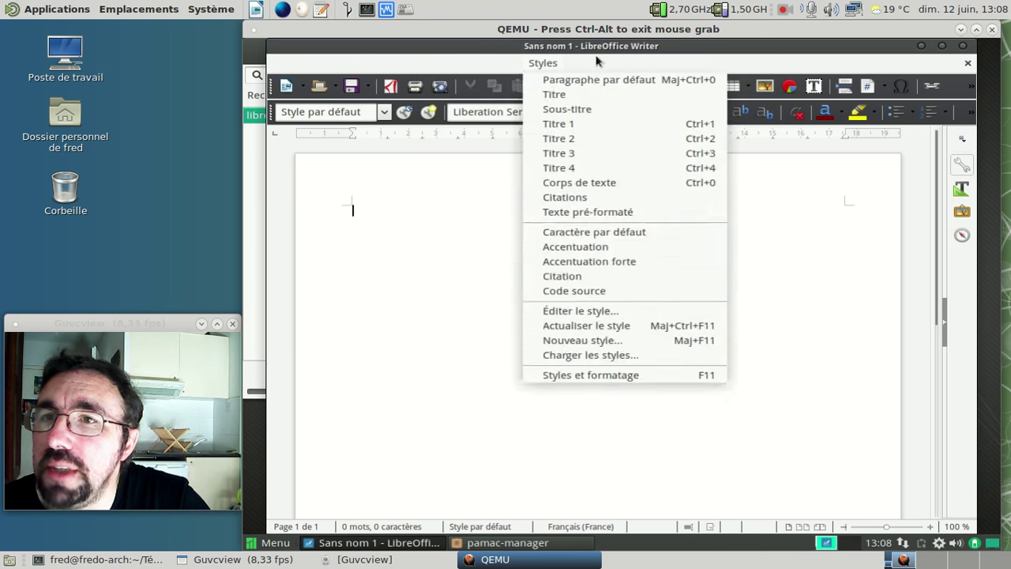
mouse_move(734, 65)
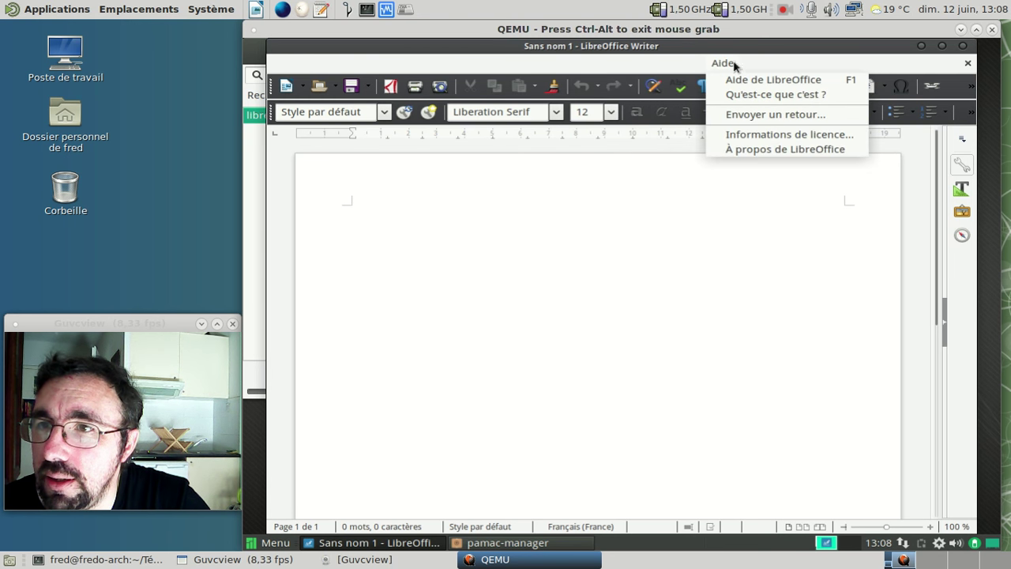
click(746, 149)
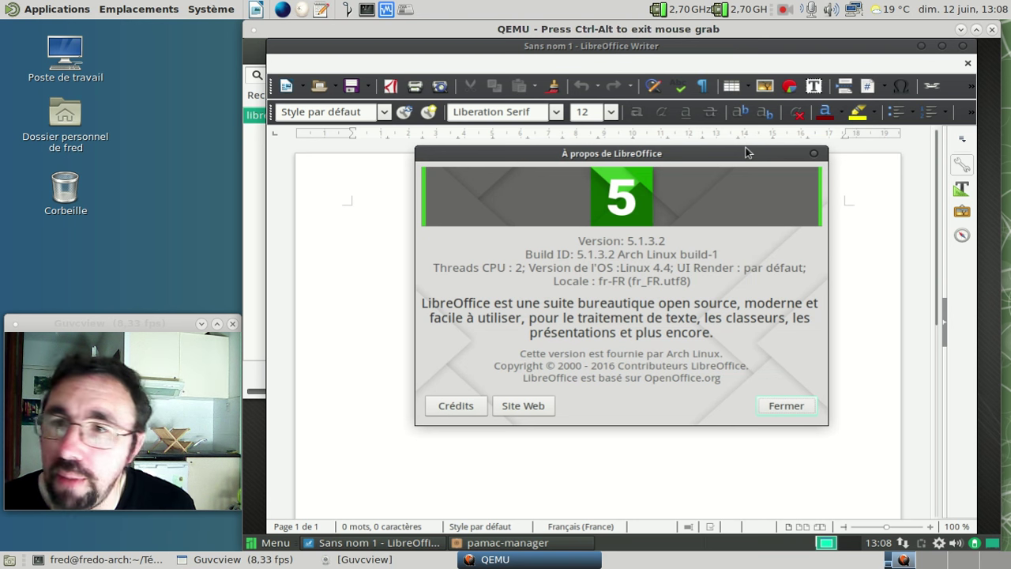
click(814, 153)
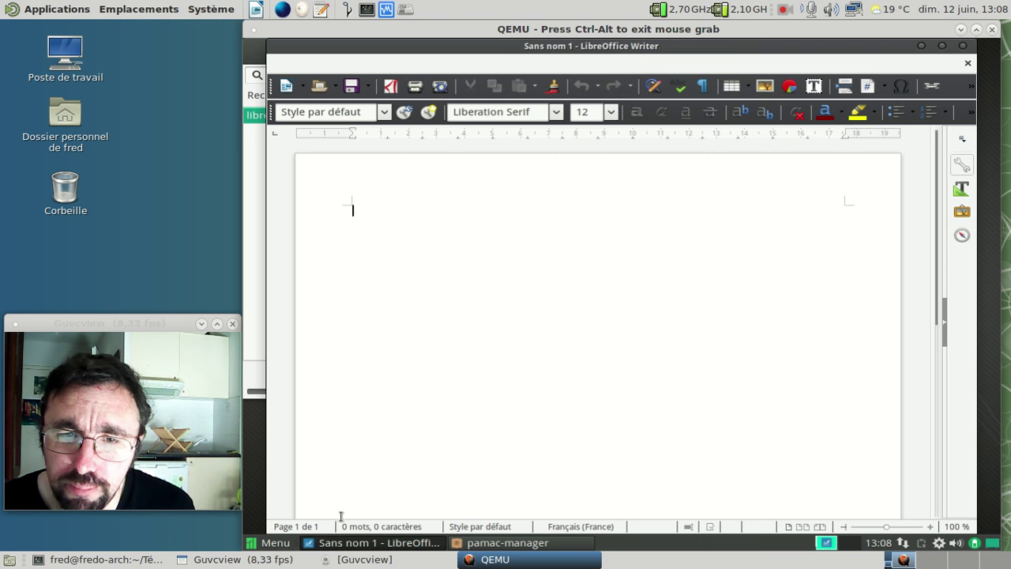
click(273, 543)
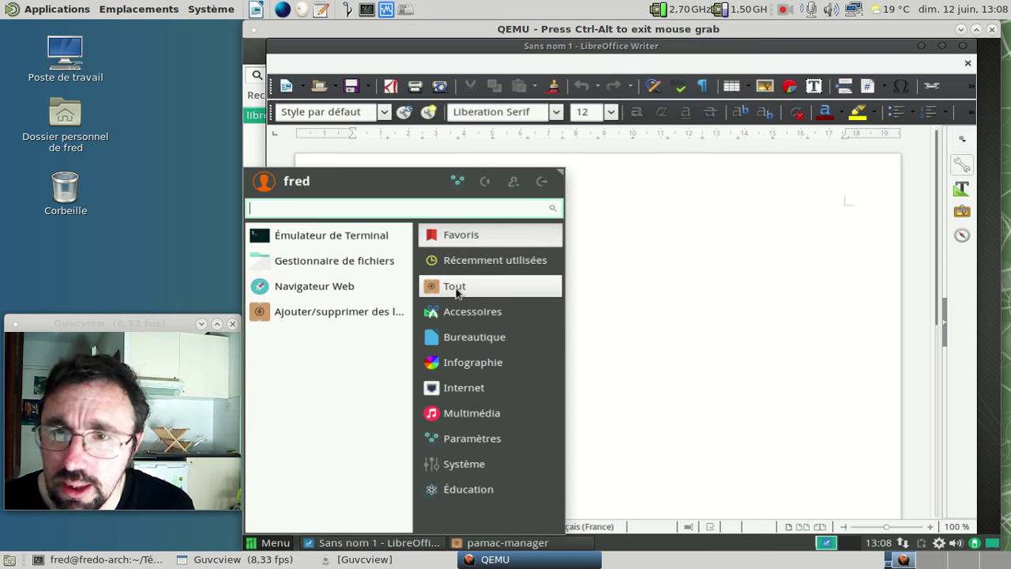
click(456, 181)
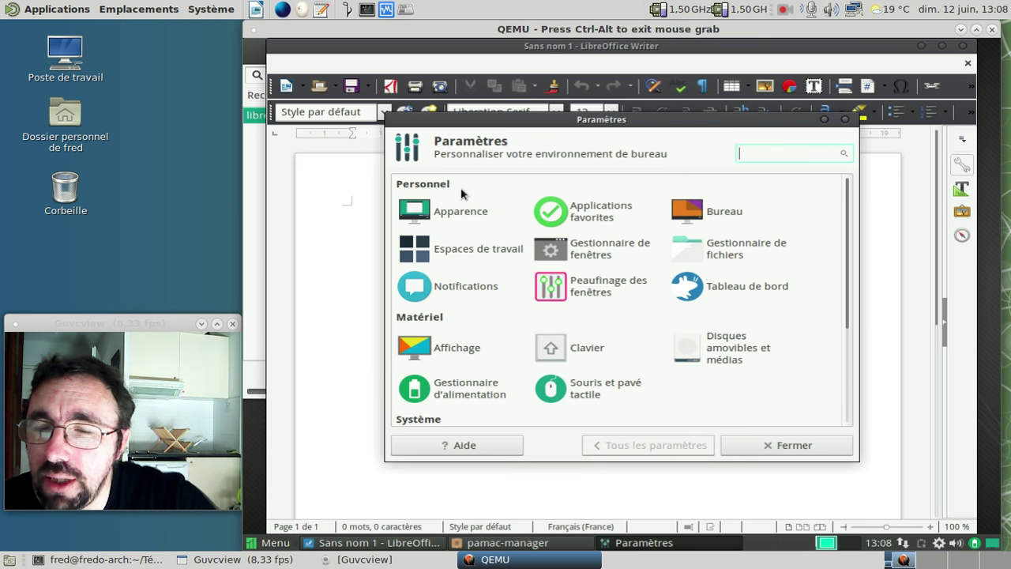
click(459, 214)
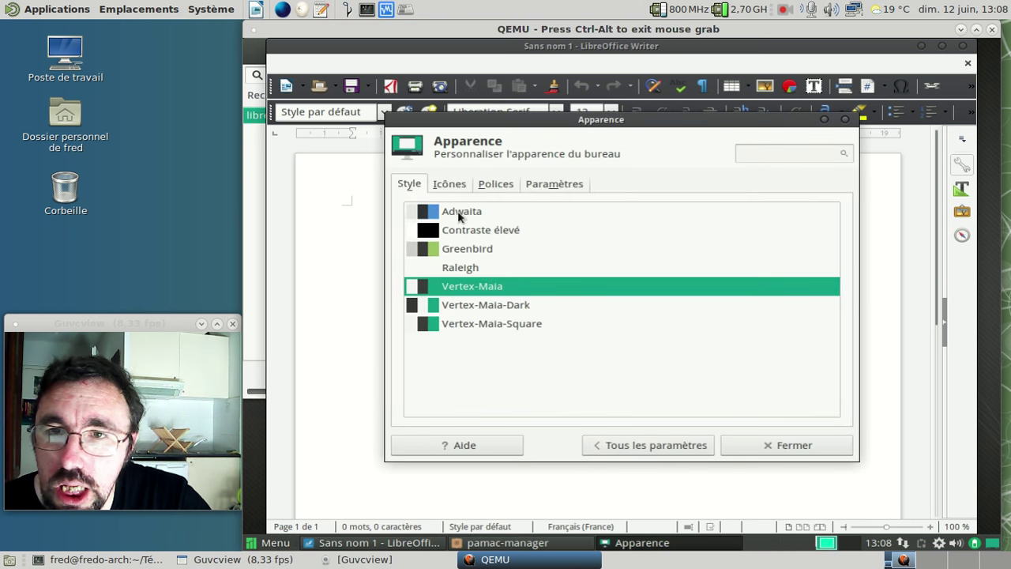
click(486, 309)
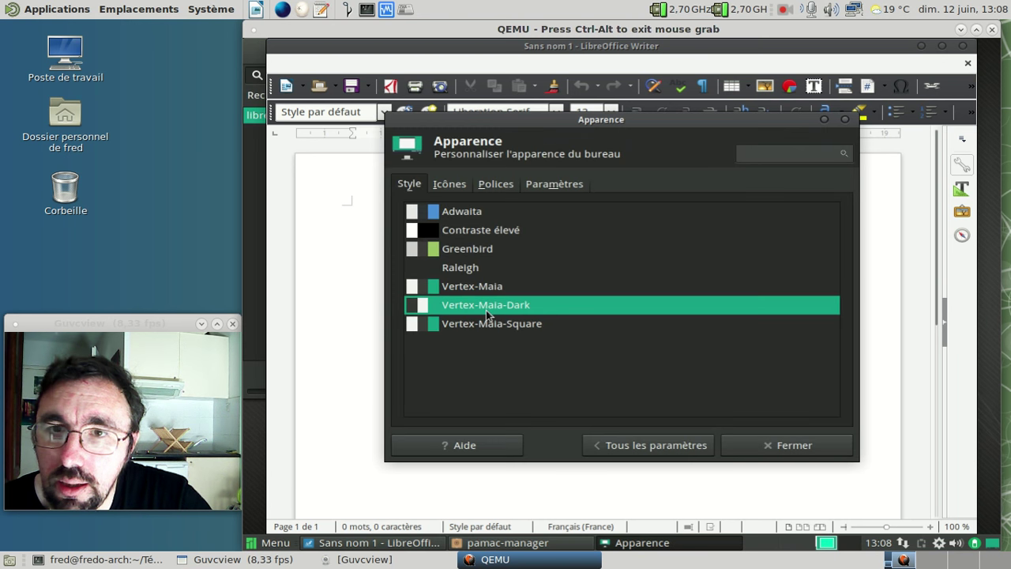
click(476, 251)
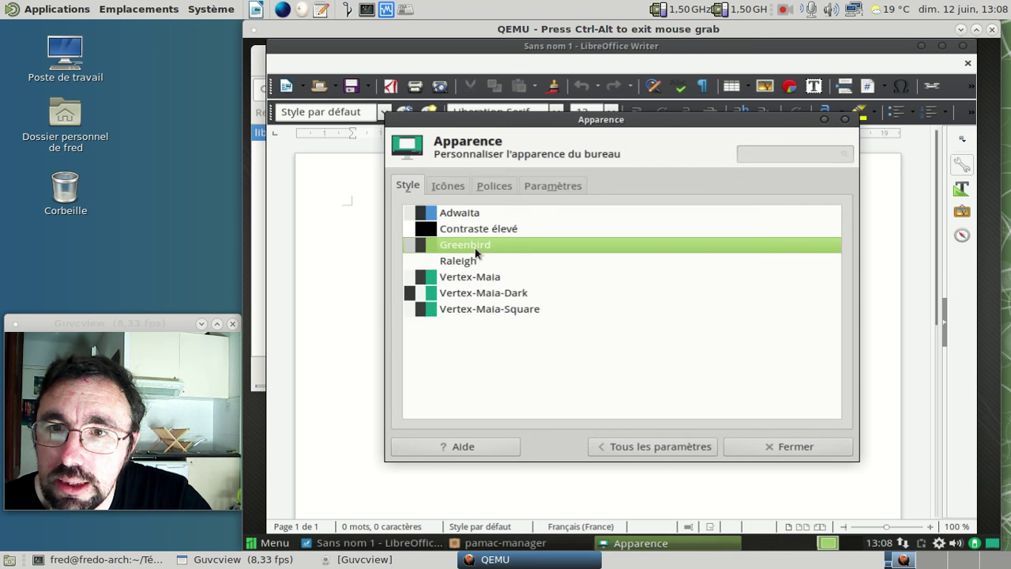
click(474, 264)
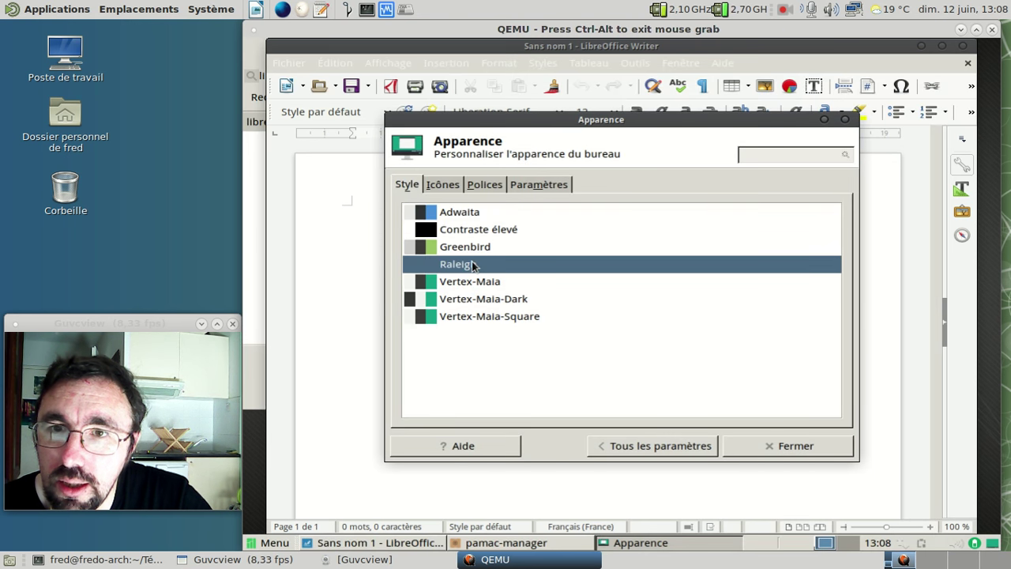
click(466, 214)
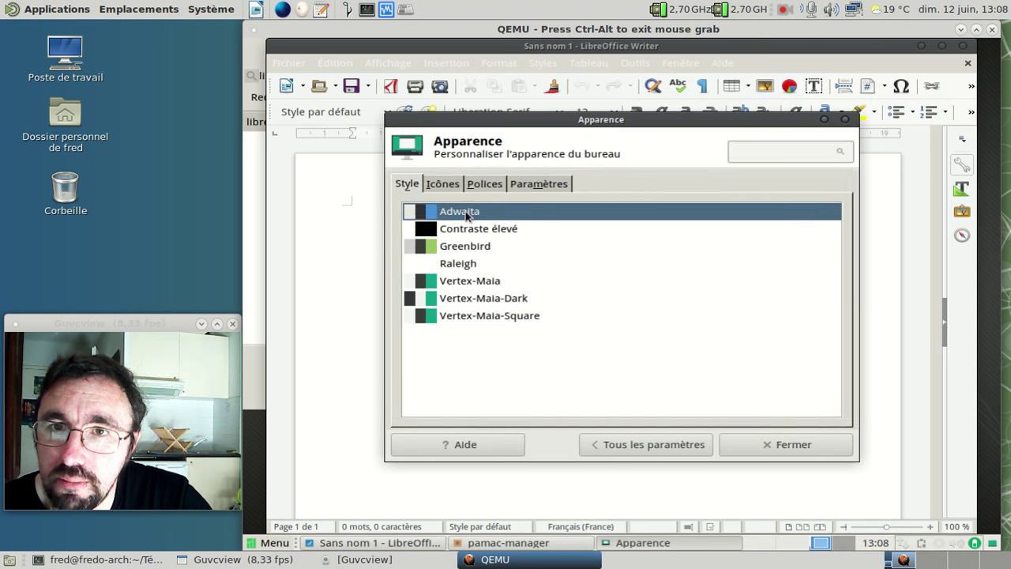
click(473, 277)
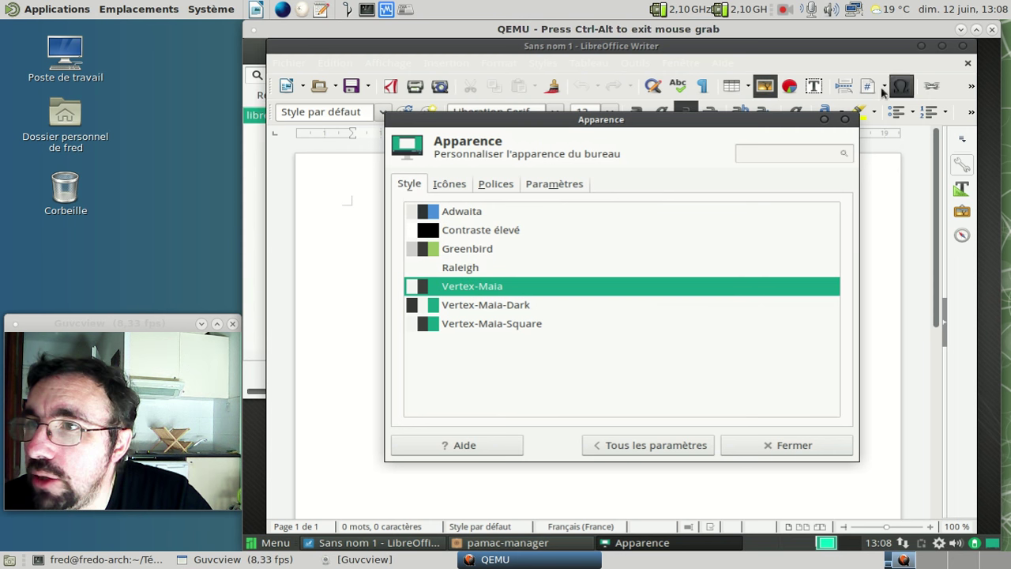
click(846, 119)
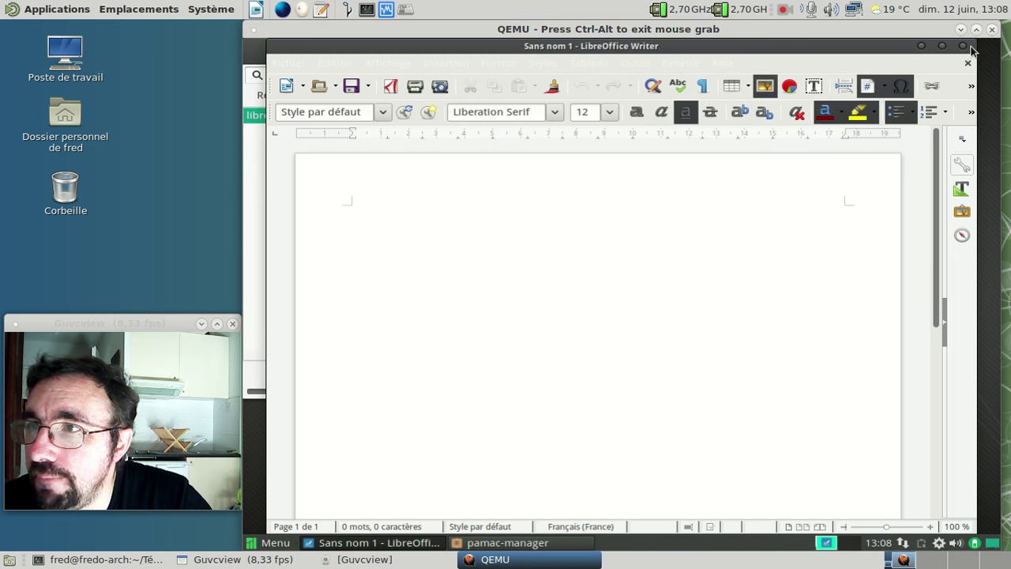
Close Writer and launch Manjaro Settings Manager, authenticating with the administrator password
click(964, 46)
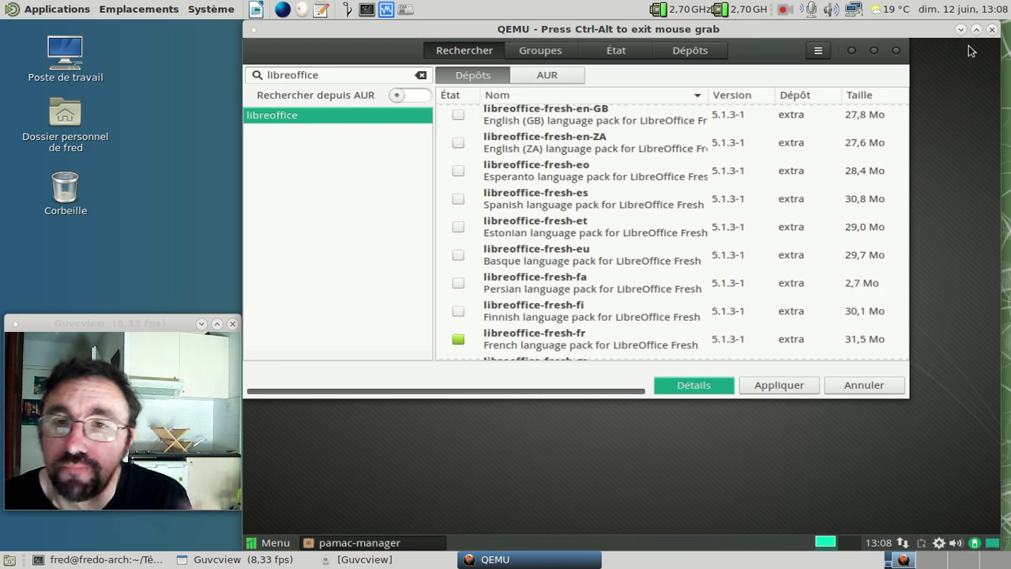
click(270, 542)
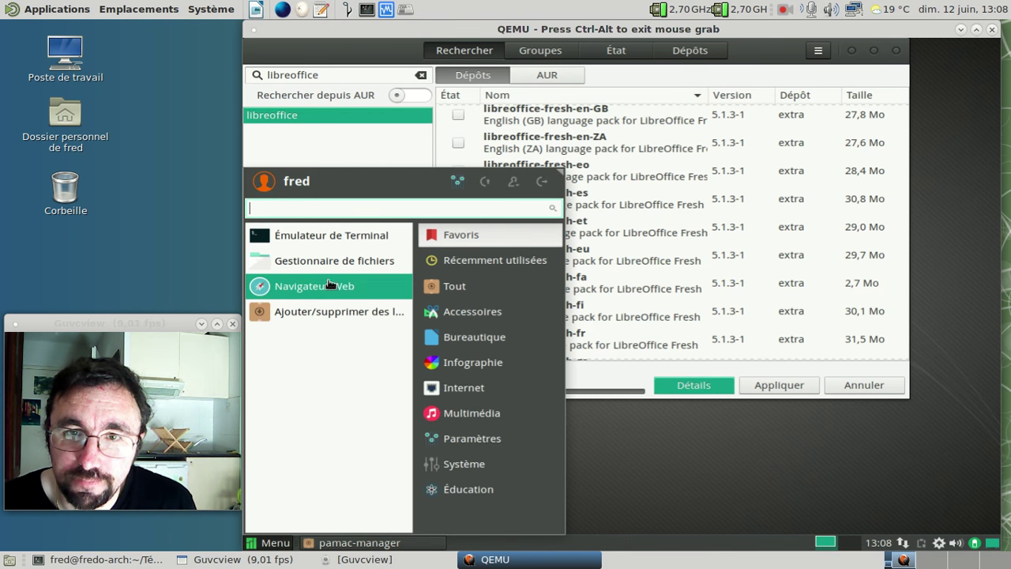
text(manj)
click(328, 235)
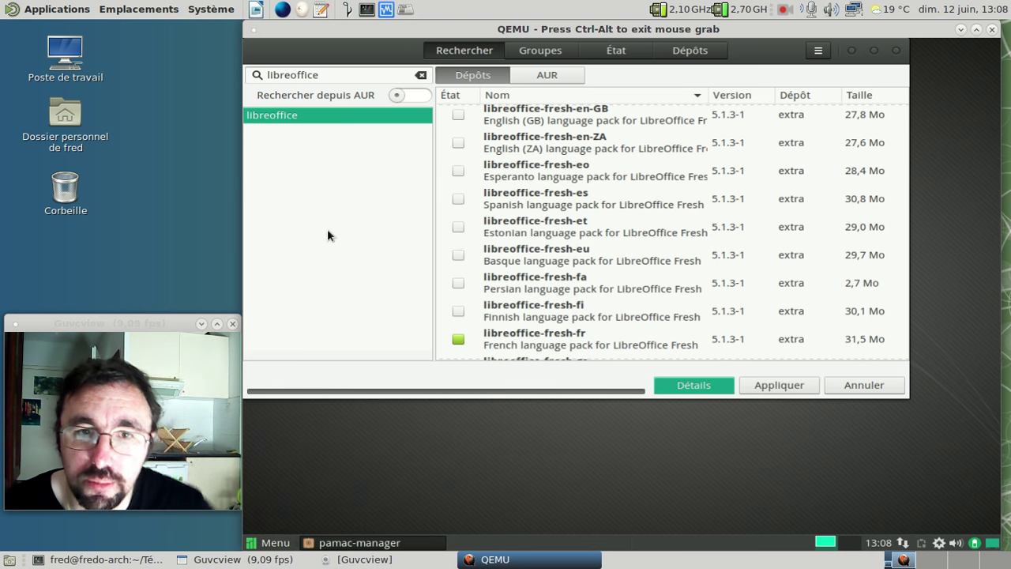
text(•••••••)
key(Return)
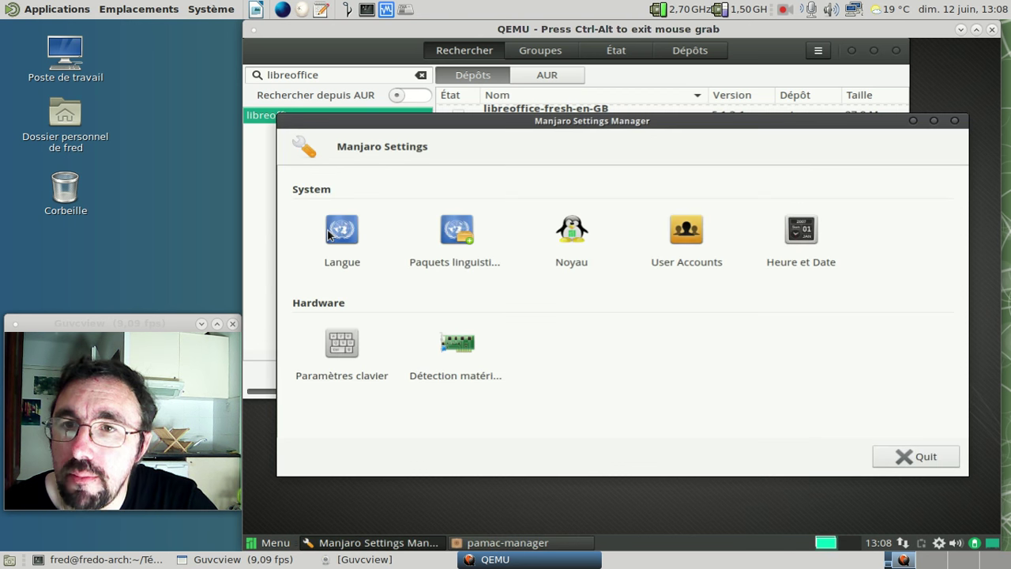
Install the missing packages from Paquets linguistiques, then close the log, Settings Manager and Pamac
click(456, 233)
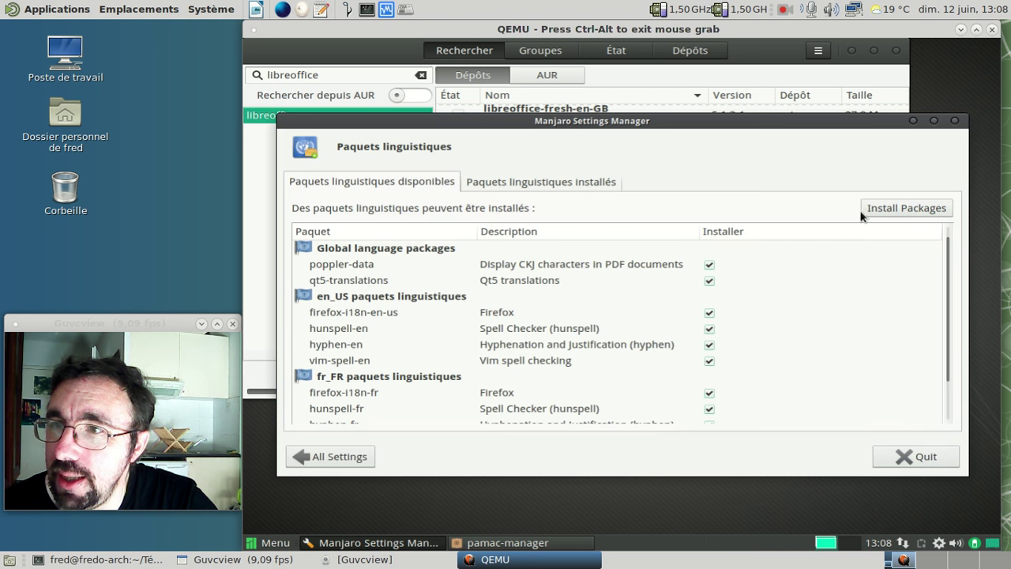
click(886, 210)
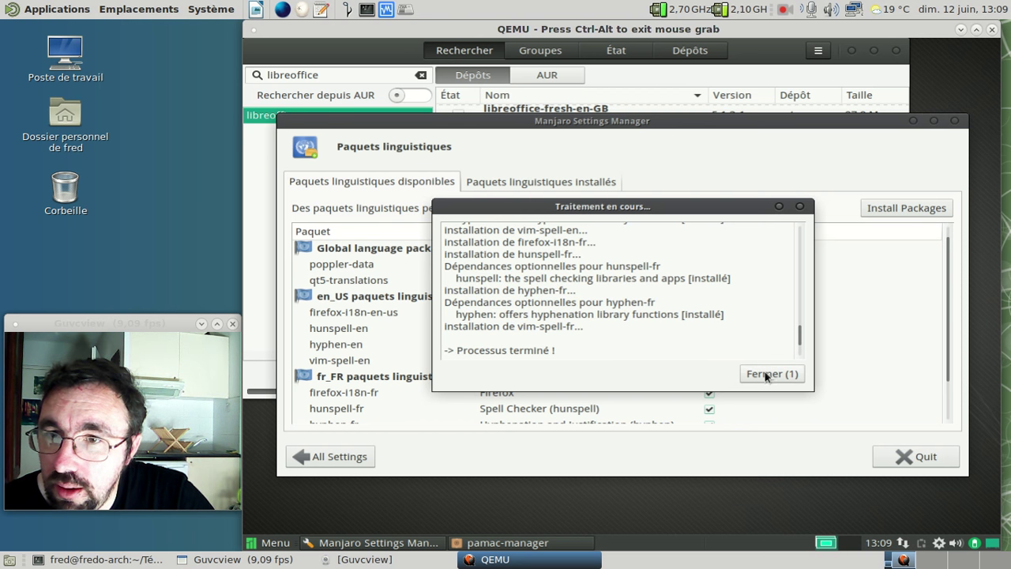
click(766, 380)
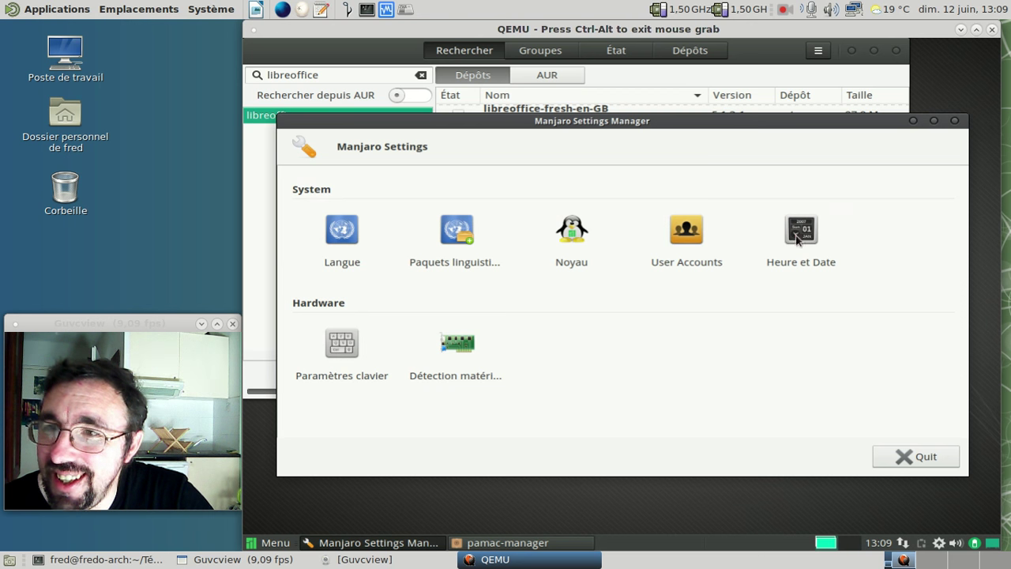
click(953, 122)
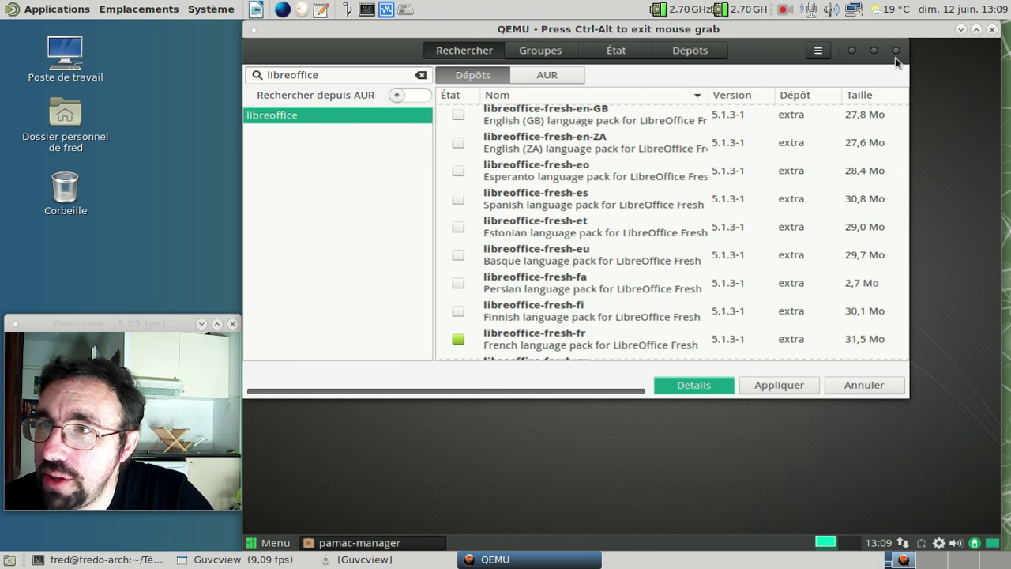
click(895, 50)
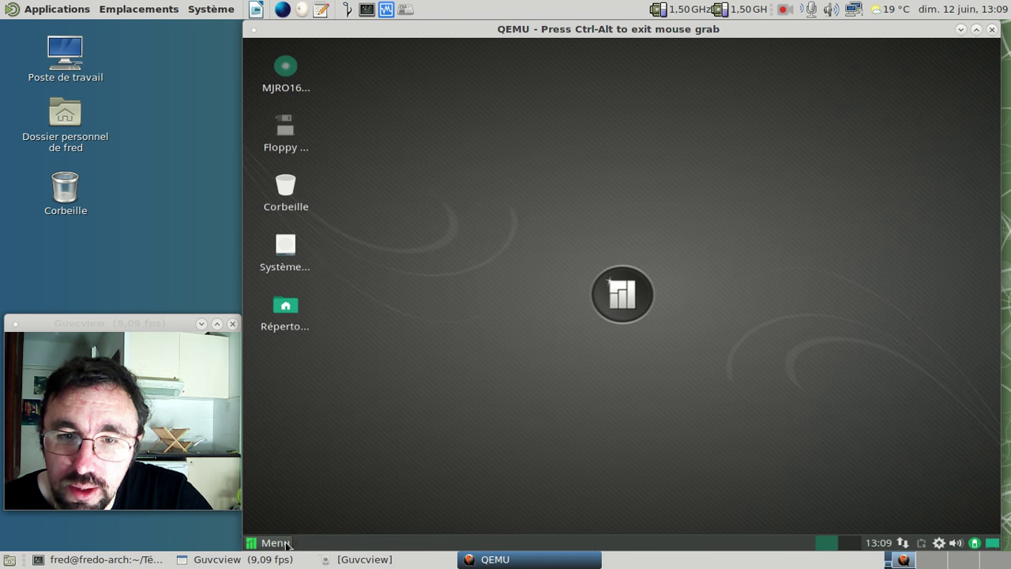
Log out of the session via Déconnexion and log back in with the account password
click(285, 543)
click(542, 181)
click(544, 253)
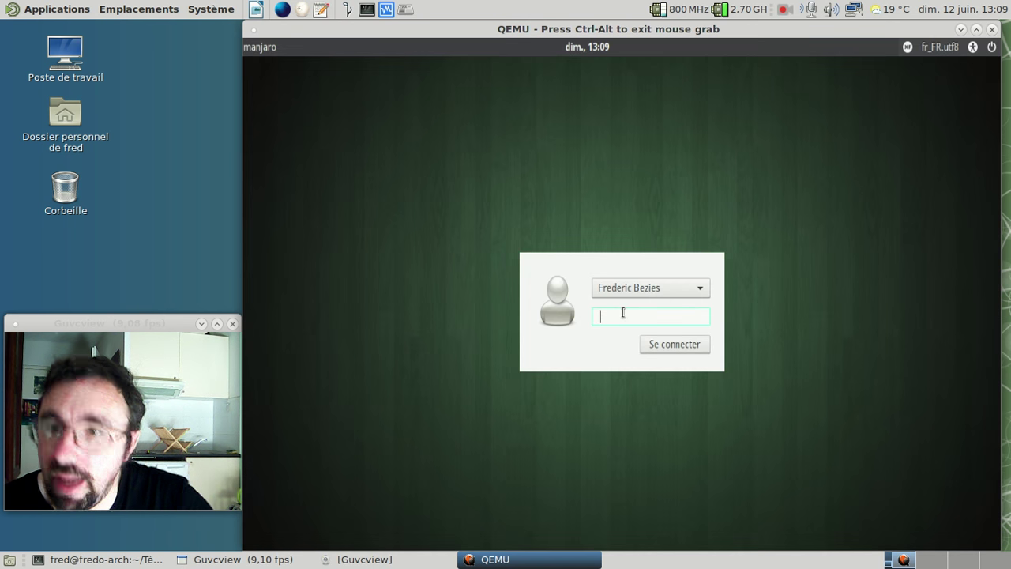
text(****)
key(BackSpace)
key(BackSpace)
key(BackSpace)
key(BackSpace)
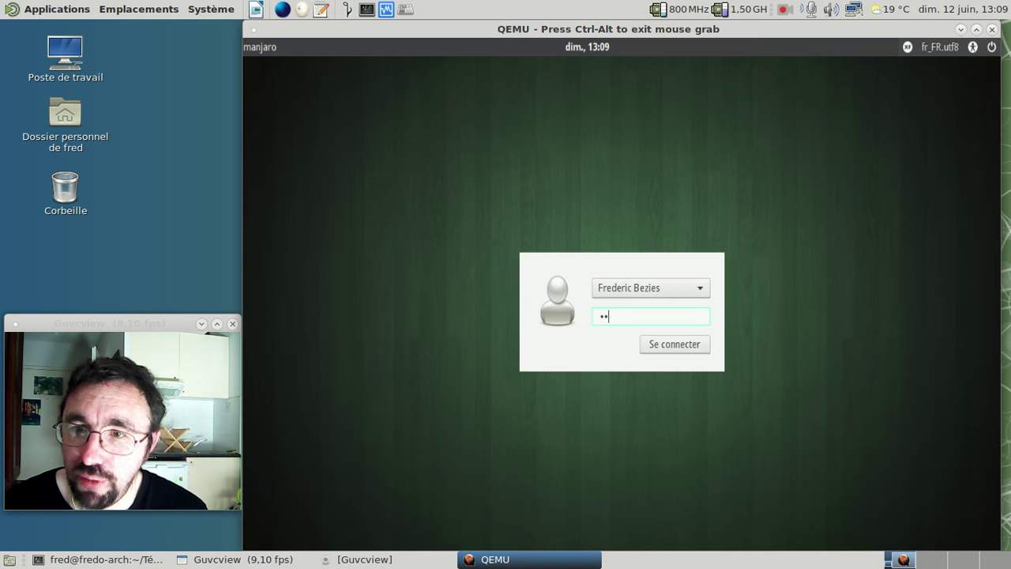
text(****)
key(Return)
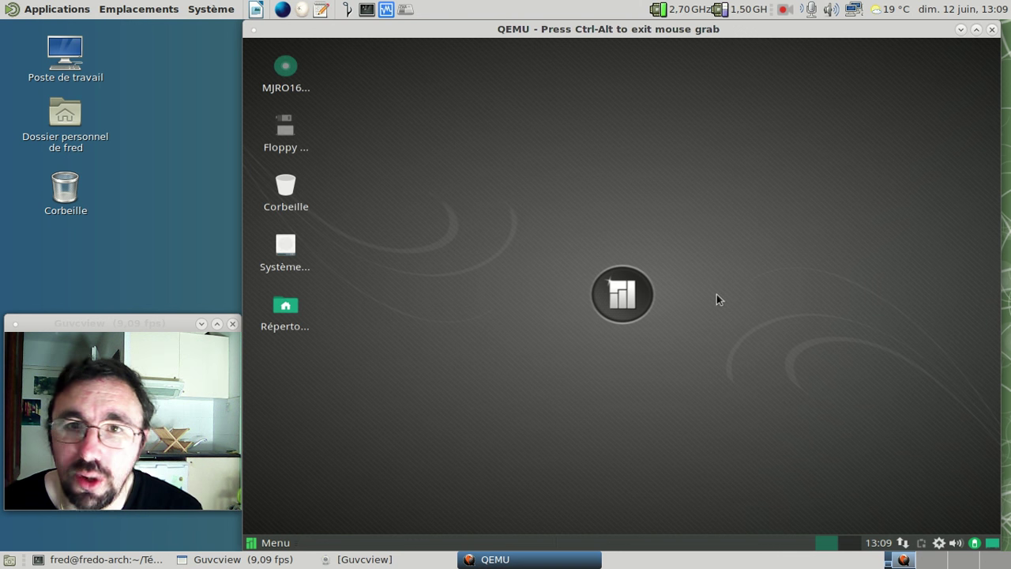
Launch Firefox from the Internet category of the Whisker Menu
click(264, 541)
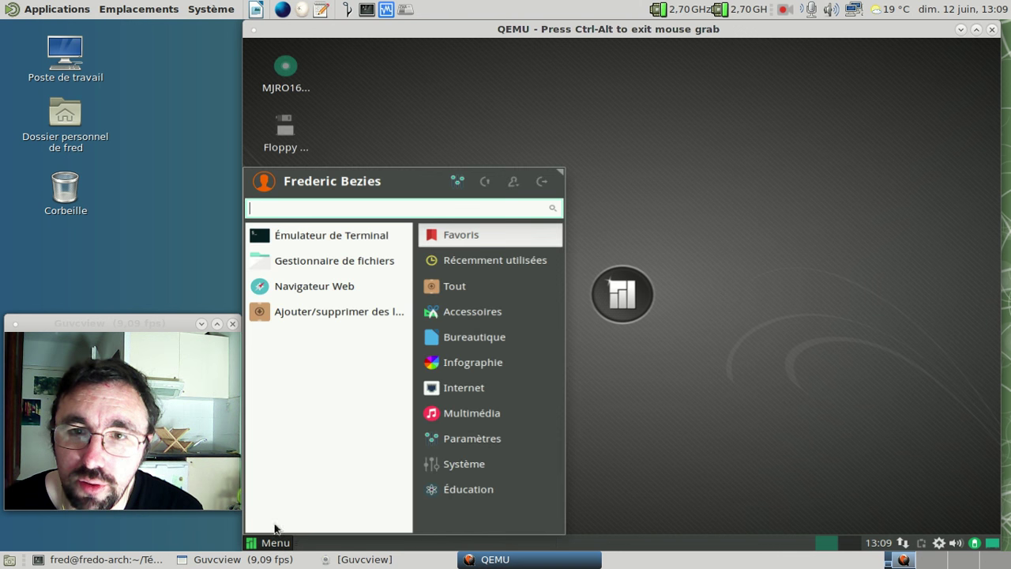
click(431, 395)
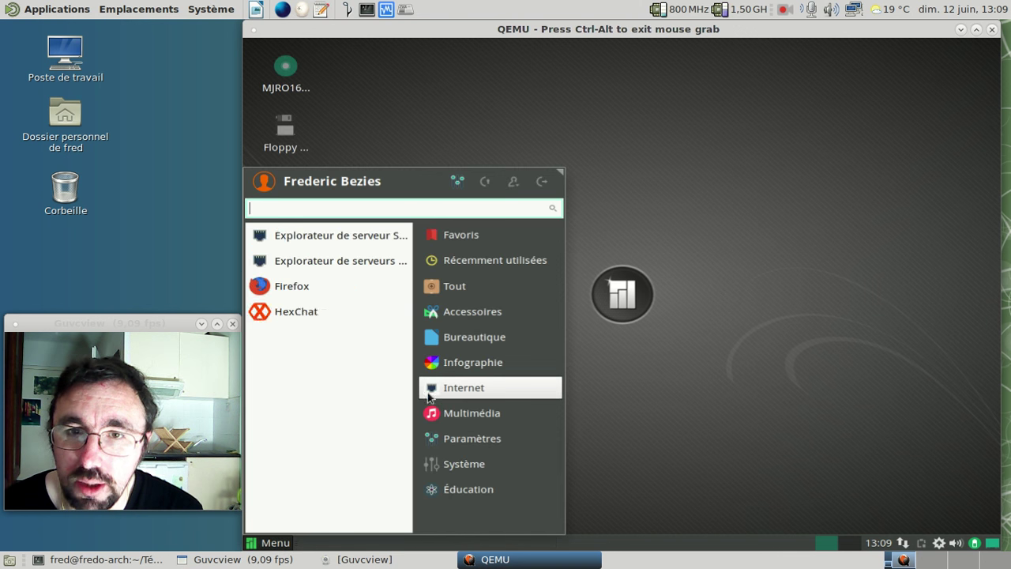
click(327, 285)
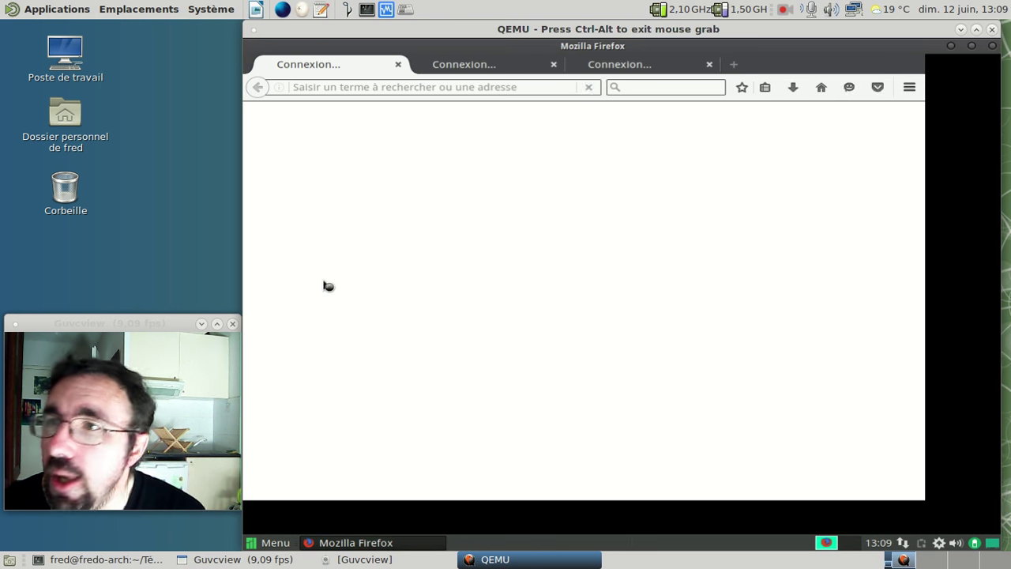
Close the two extra tabs, unmaximize the window, and open Modules (about:addons)
click(398, 65)
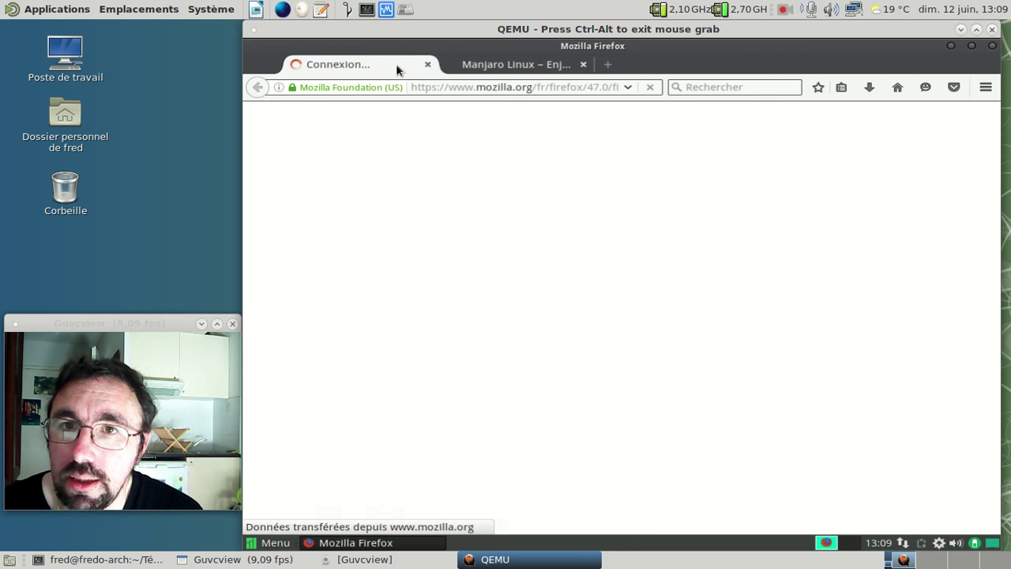
click(398, 65)
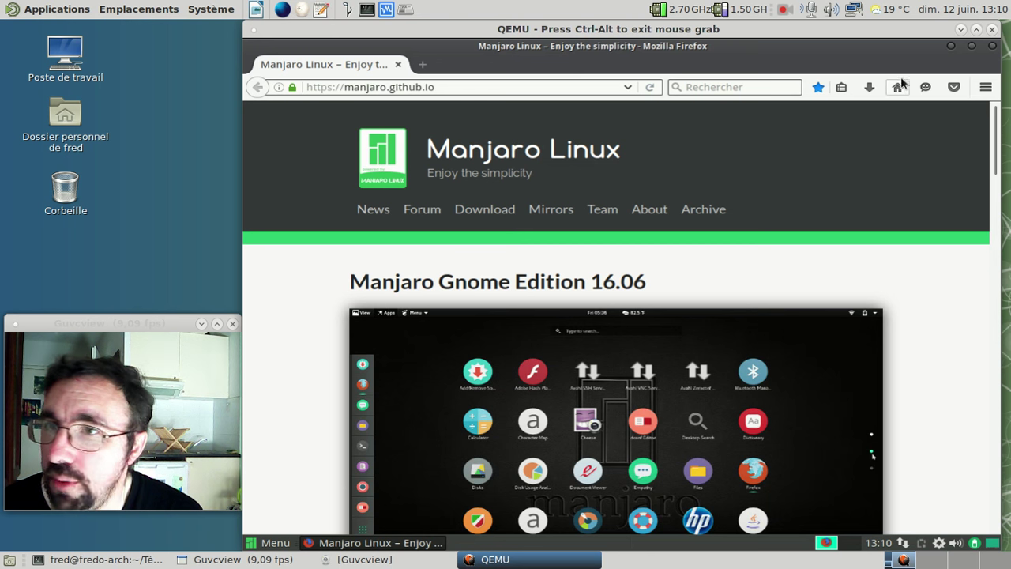
click(972, 47)
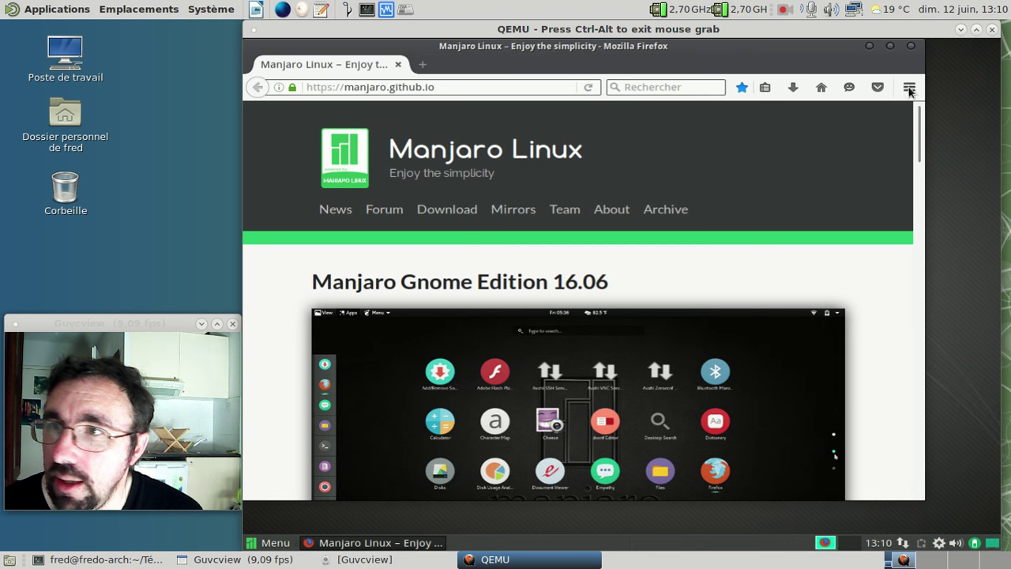
click(909, 87)
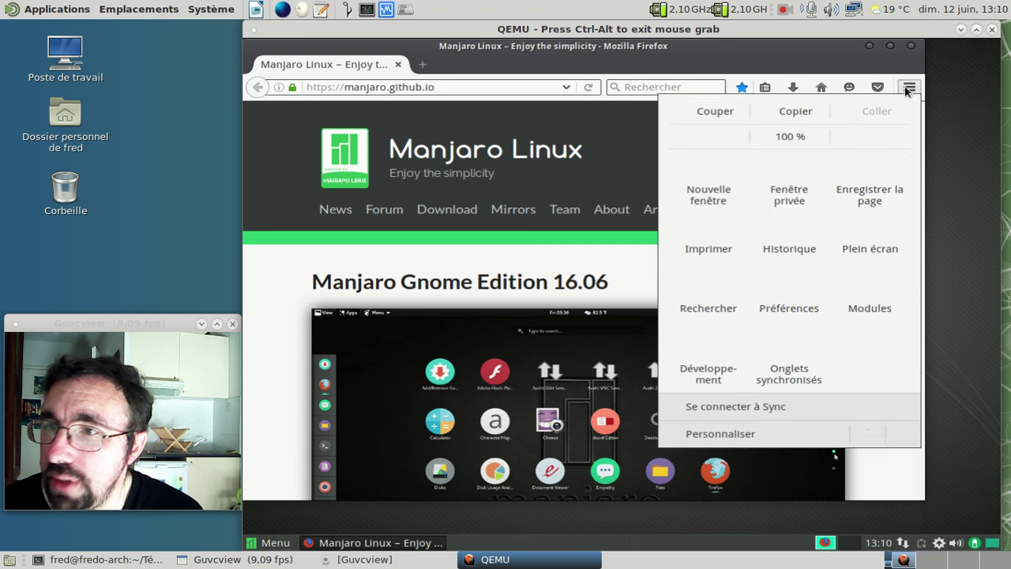
click(853, 316)
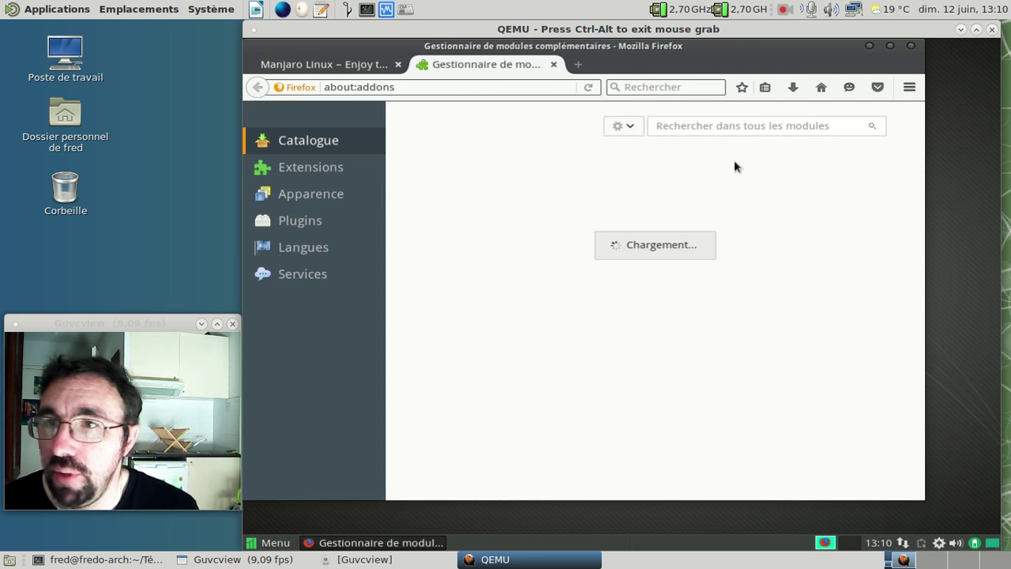
Search the add-ons catalogue for 'ublock', install uBlock Origin, and close the add-ons manager
click(718, 131)
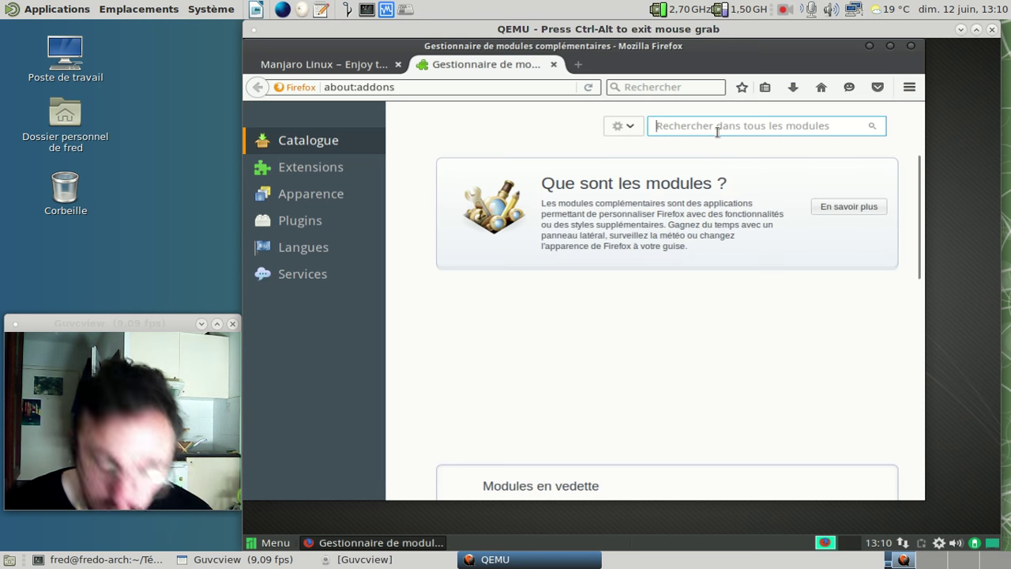
text(ublock)
key(Return)
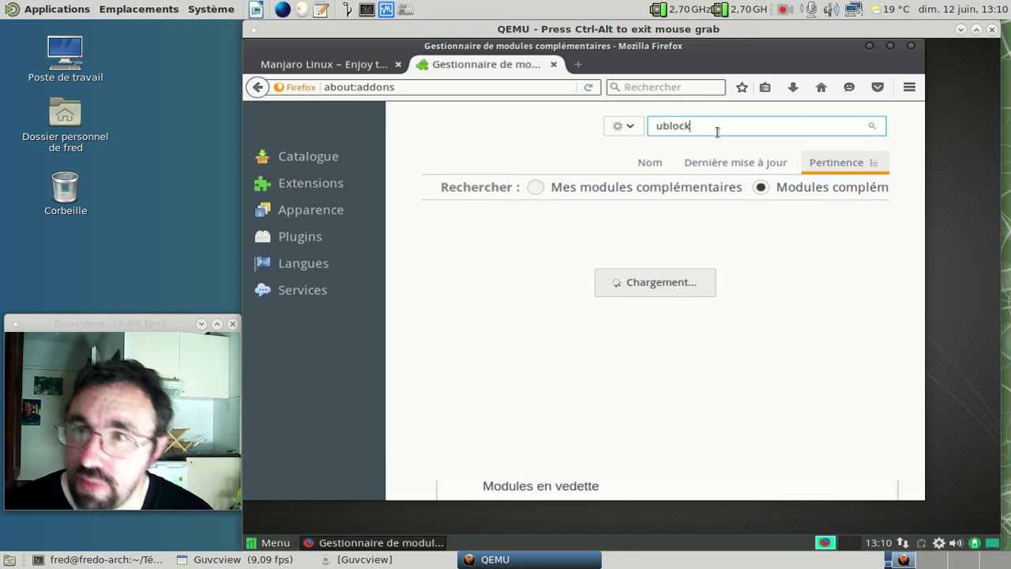
click(814, 223)
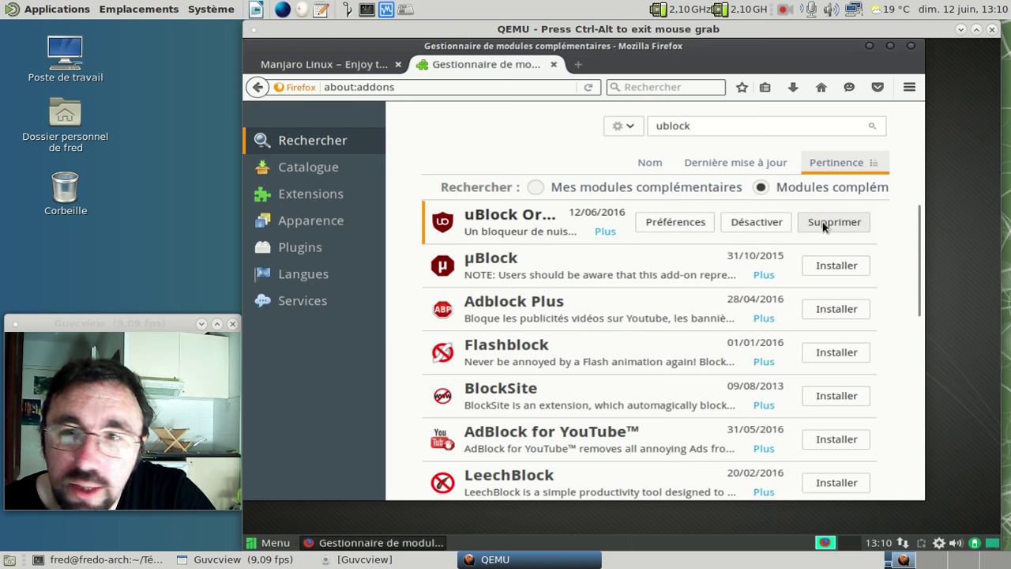
click(554, 65)
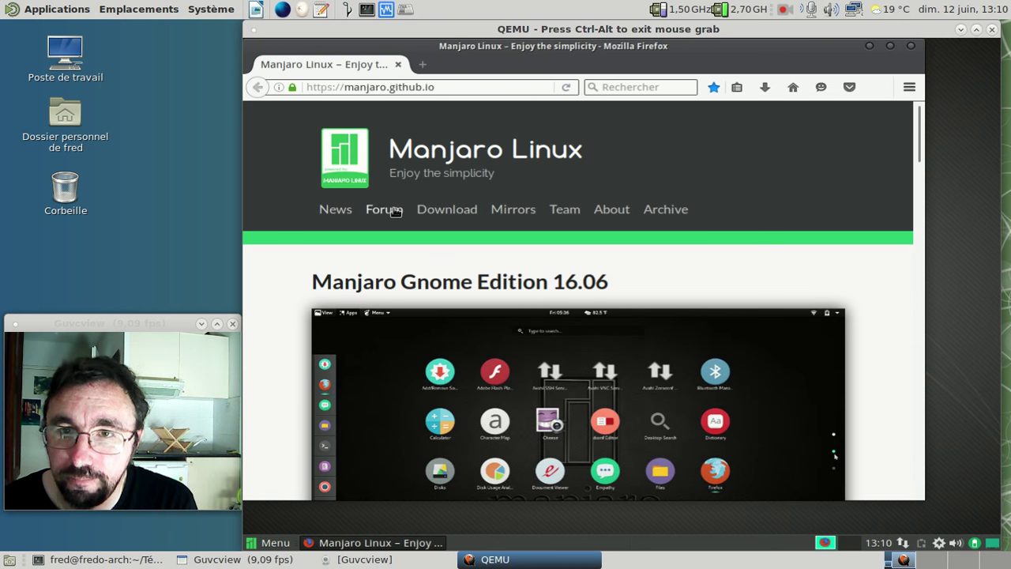
Open the 'Manjaro Linux 16.06.1 released' post via READ MORE and dismiss the reader-mode suggestion
scroll(720, 259, down, 3)
scroll(720, 260, down, 4)
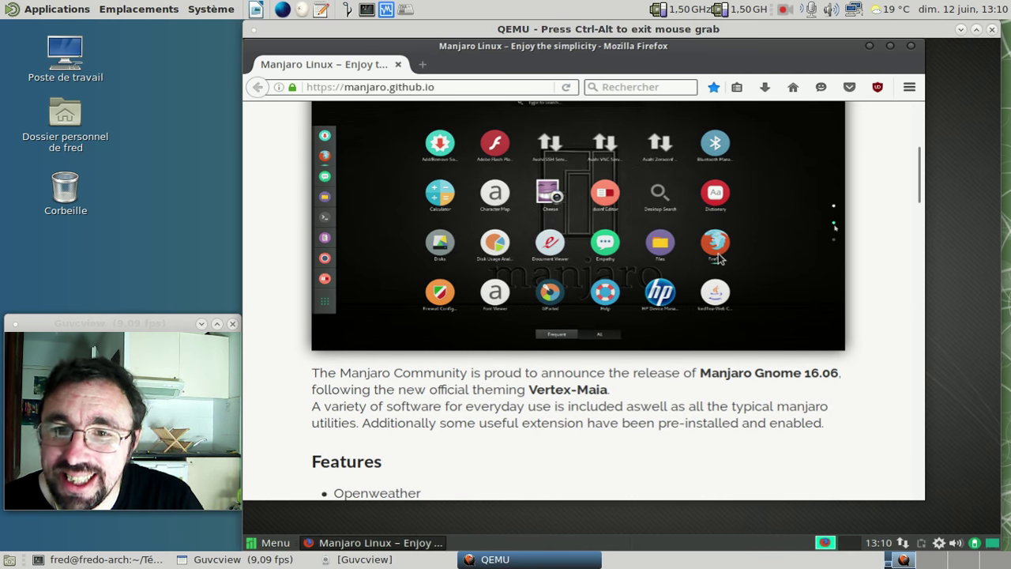
scroll(720, 259, up, 1)
scroll(721, 259, down, 3)
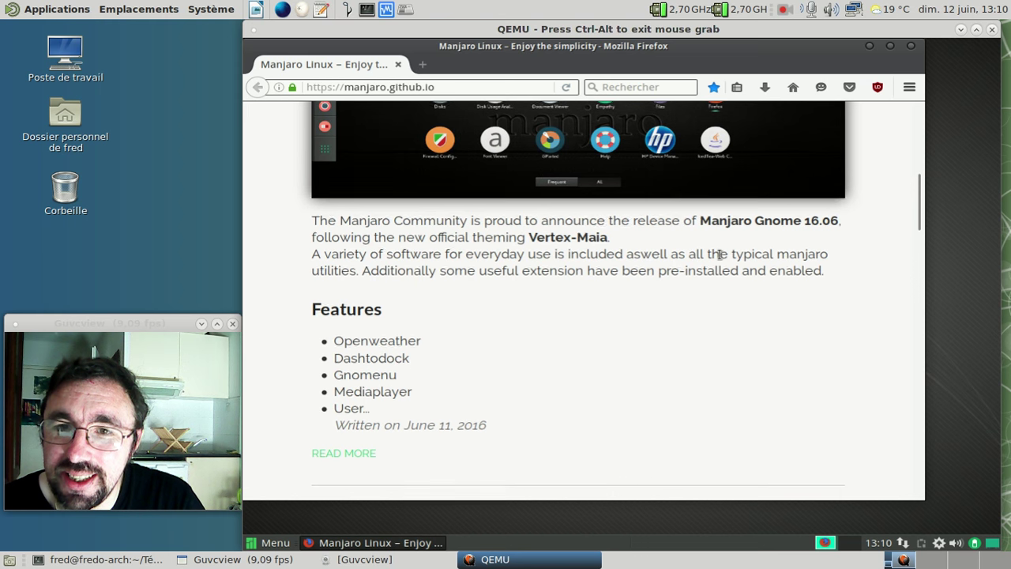
scroll(720, 257, down, 3)
scroll(719, 258, down, 5)
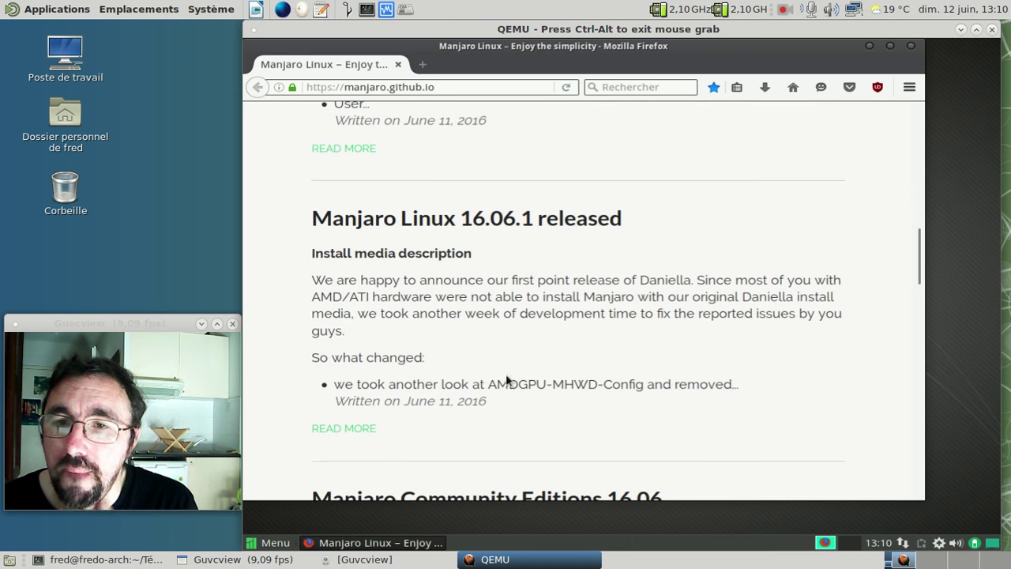
click(362, 429)
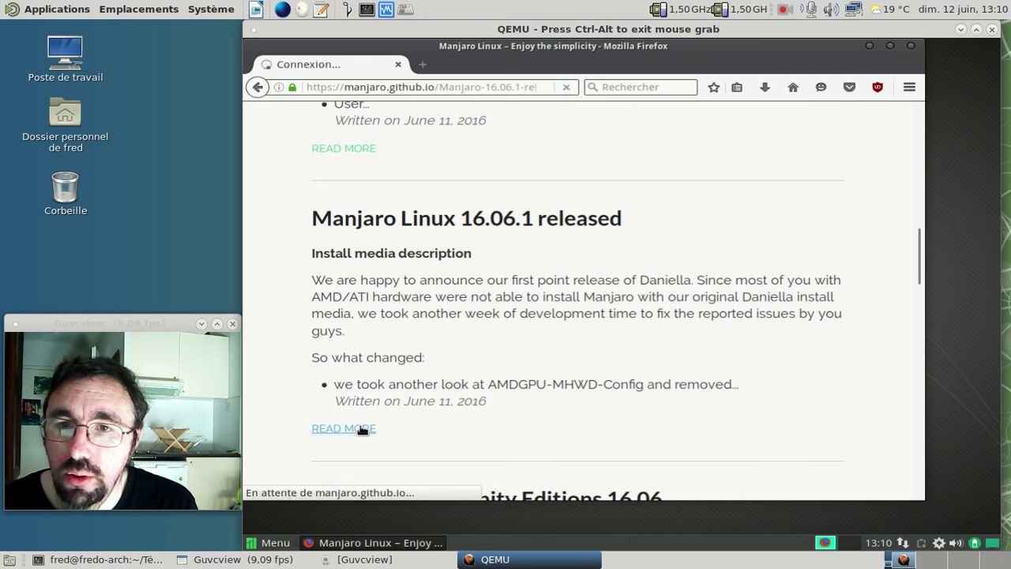
scroll(584, 328, down, 3)
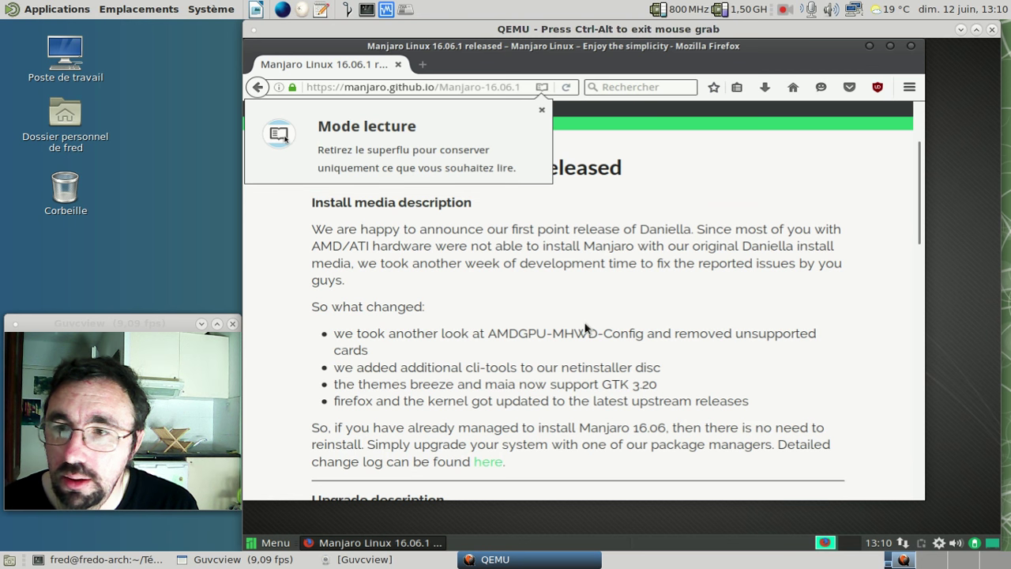
click(541, 110)
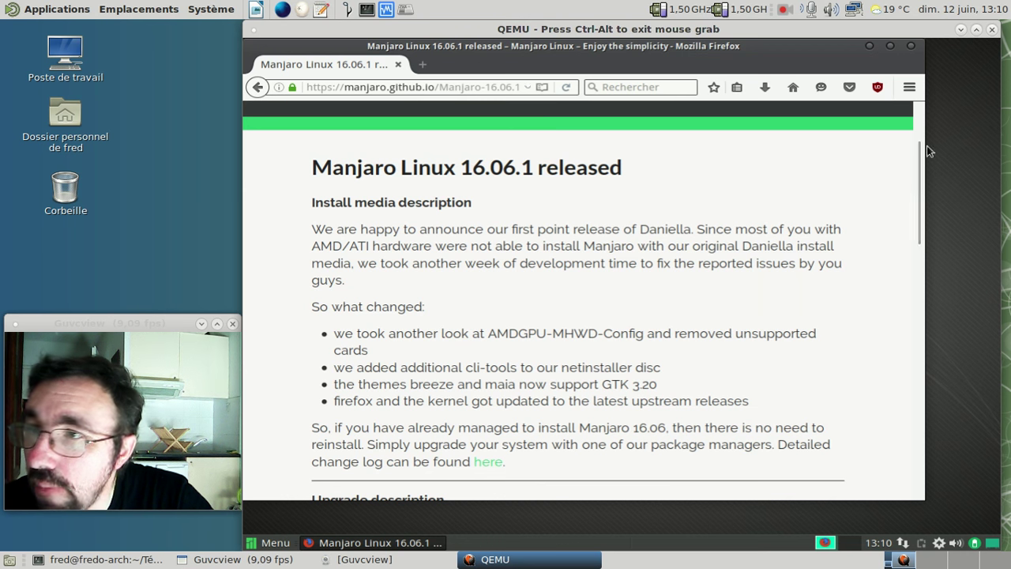
scroll(476, 208, up, 3)
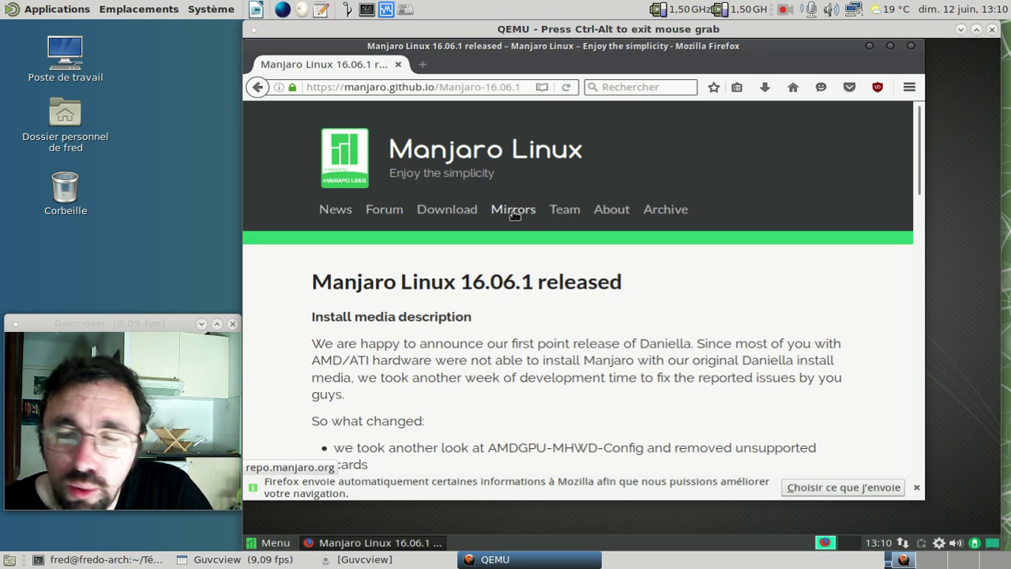
Go to the Manjaro forum, dismiss the data-sharing bar, and open the 'Manjaro OpenRC 16.06 (Xfce, Net)' topic
click(394, 215)
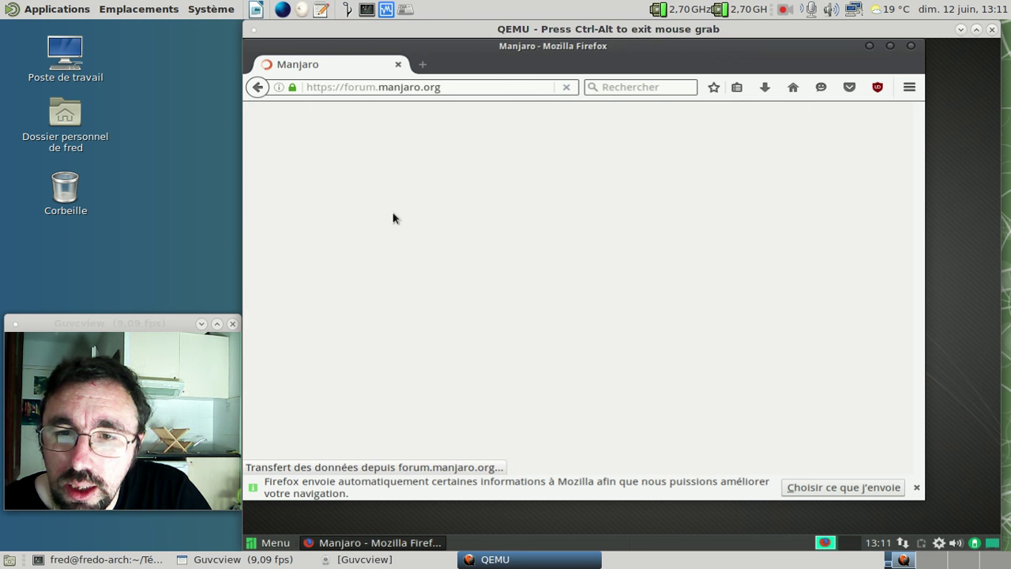
click(917, 489)
scroll(648, 284, down, 1)
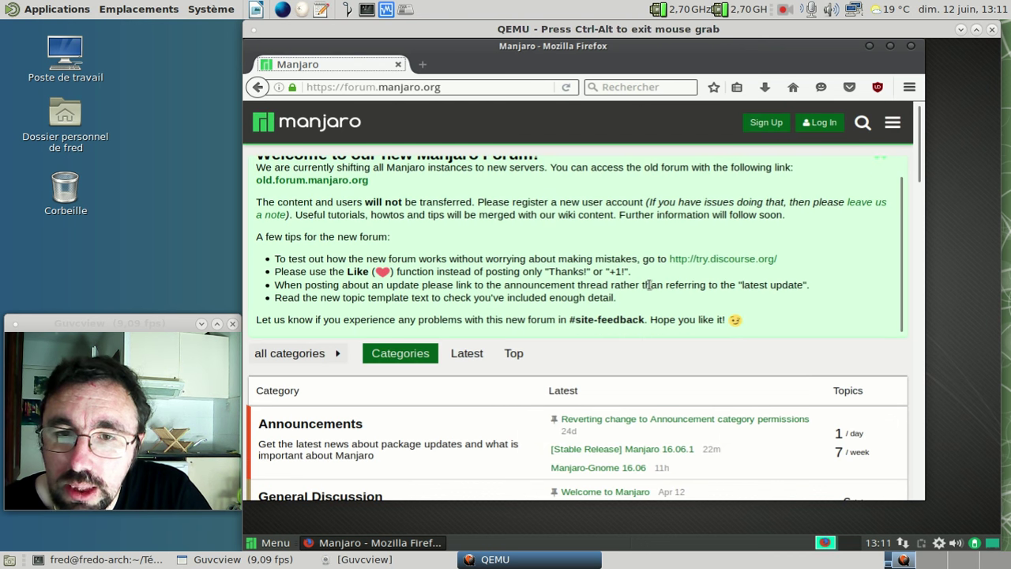
scroll(648, 284, down, 10)
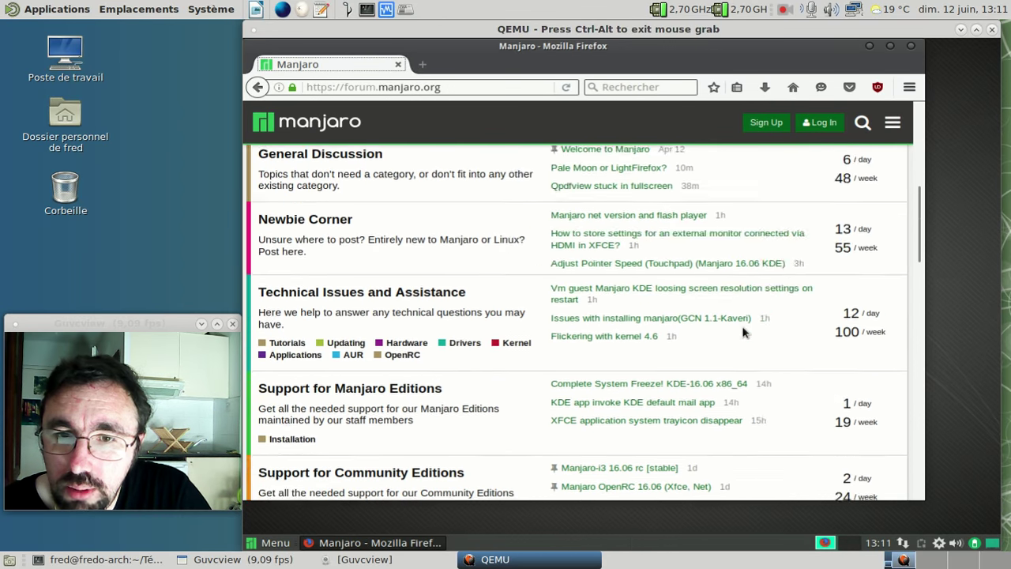
scroll(742, 332, down, 3)
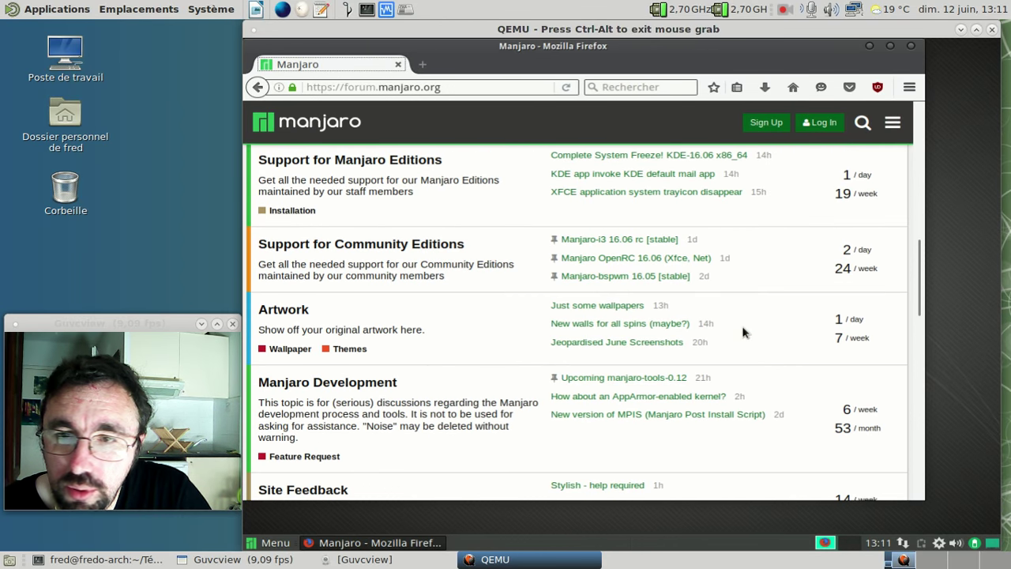
click(652, 267)
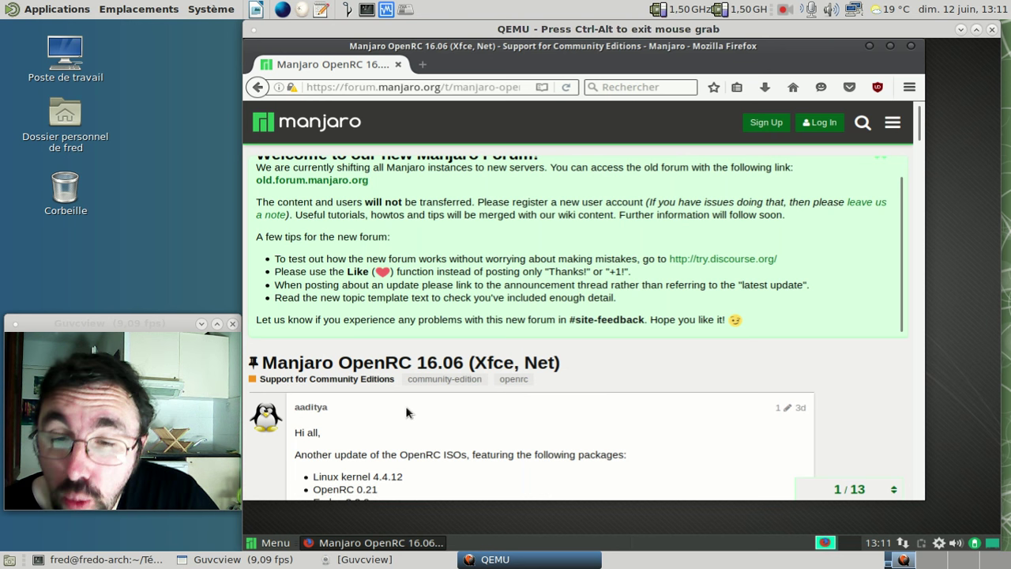
scroll(405, 411, down, 5)
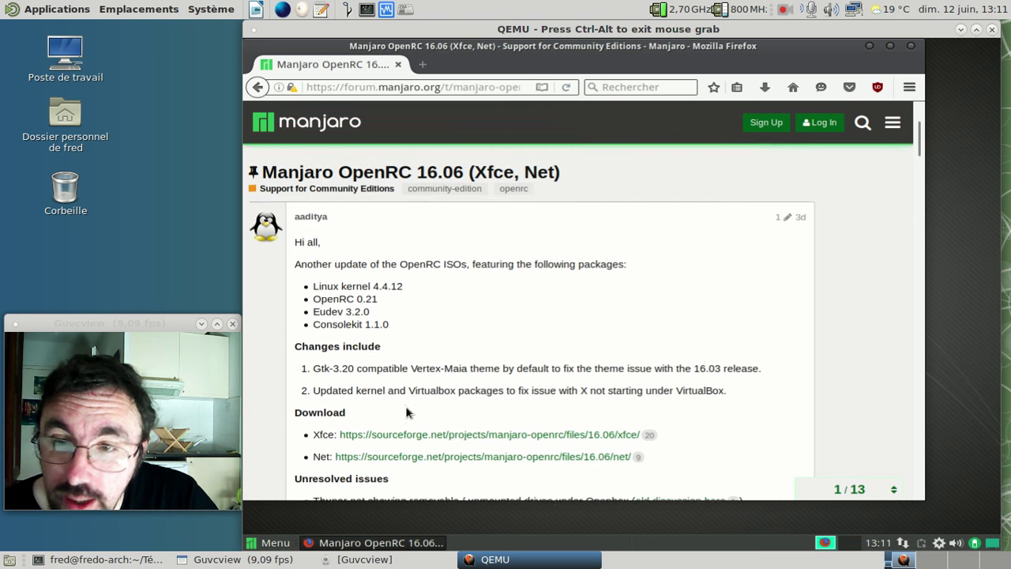
scroll(405, 411, down, 2)
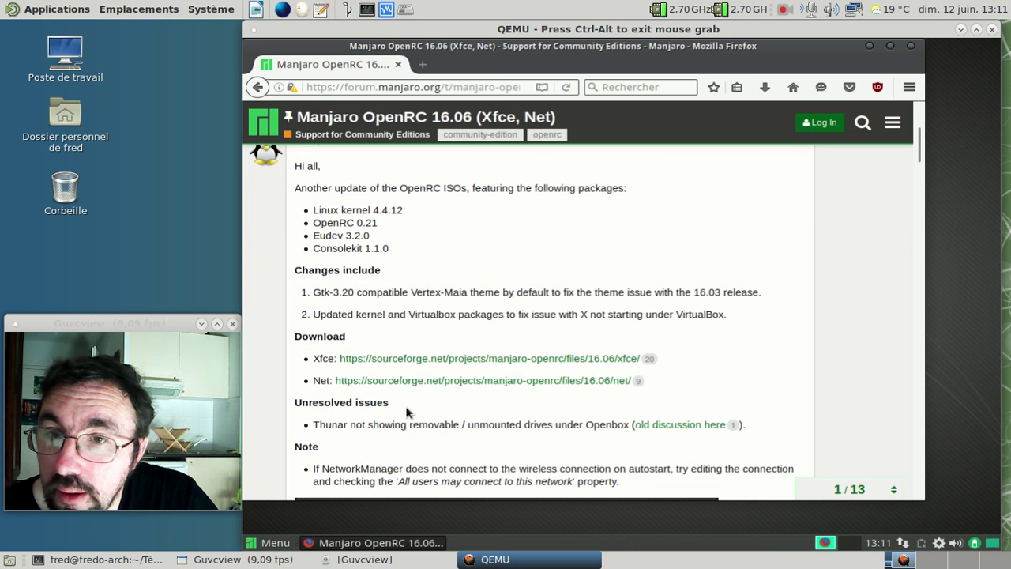